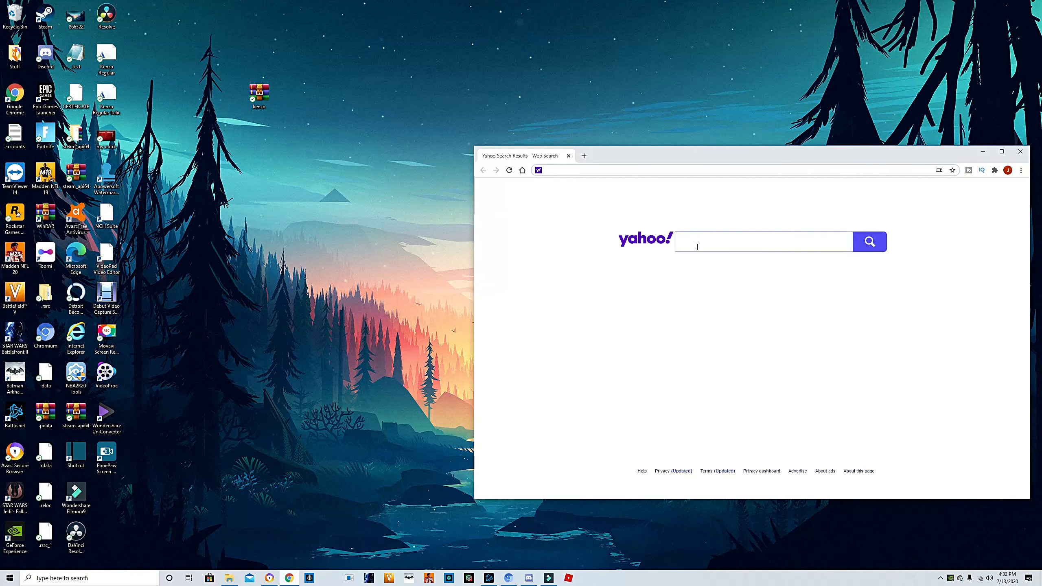
# Search the web for "obs studio" and download the Windows installer from obsproject.com
pyautogui.click(693, 245)
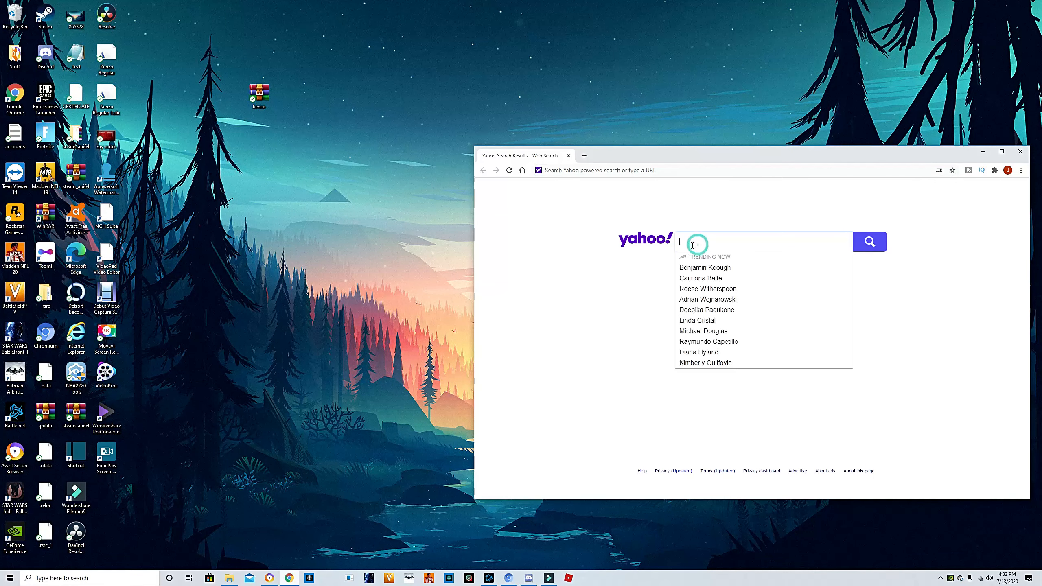
pyautogui.write('obs')
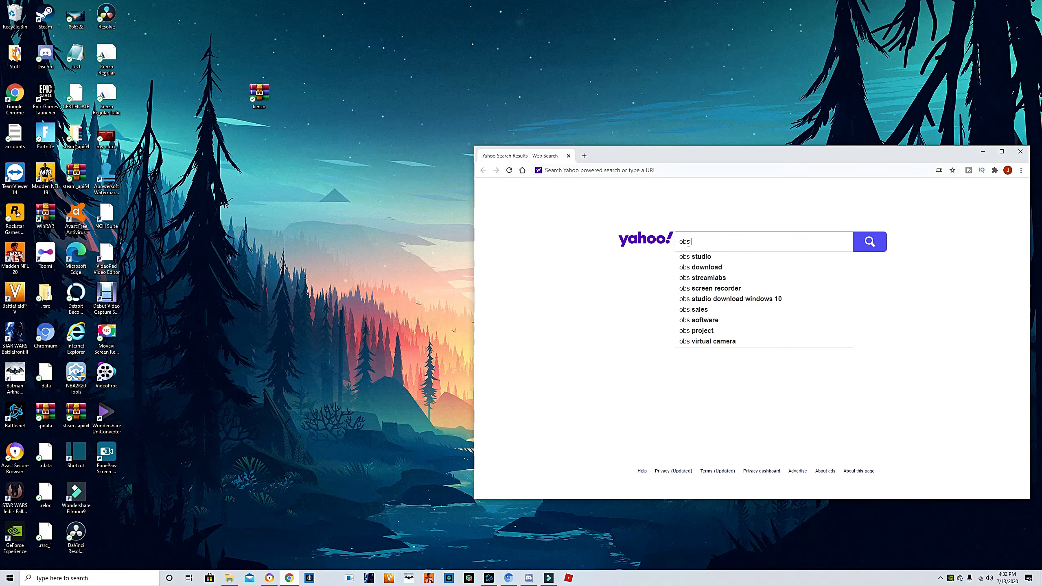
pyautogui.write(' studio')
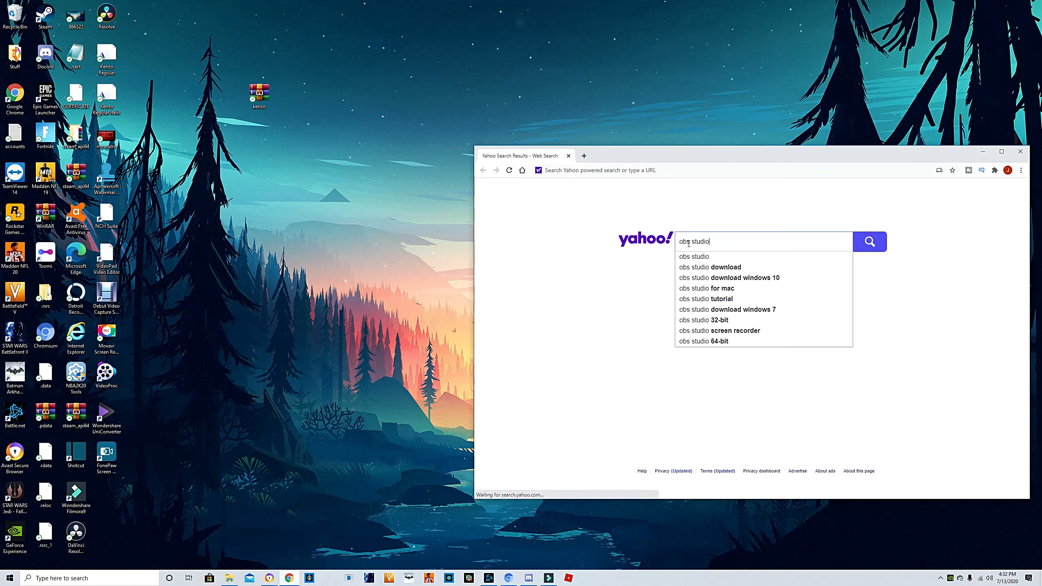
pyautogui.press('Return')
pyautogui.scroll(-1, 588, 264)
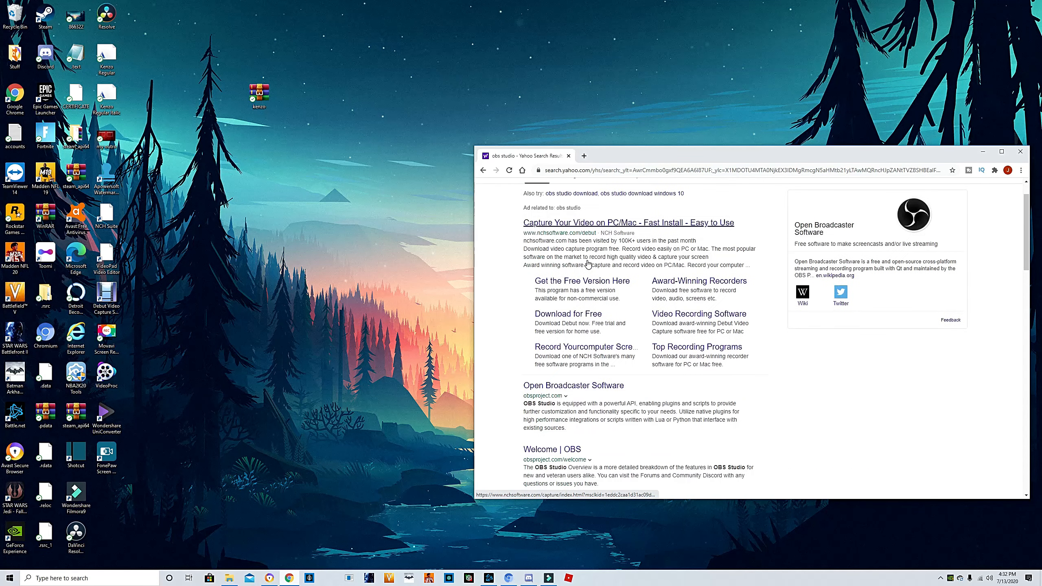
pyautogui.scroll(-2, 588, 264)
pyautogui.click(561, 303)
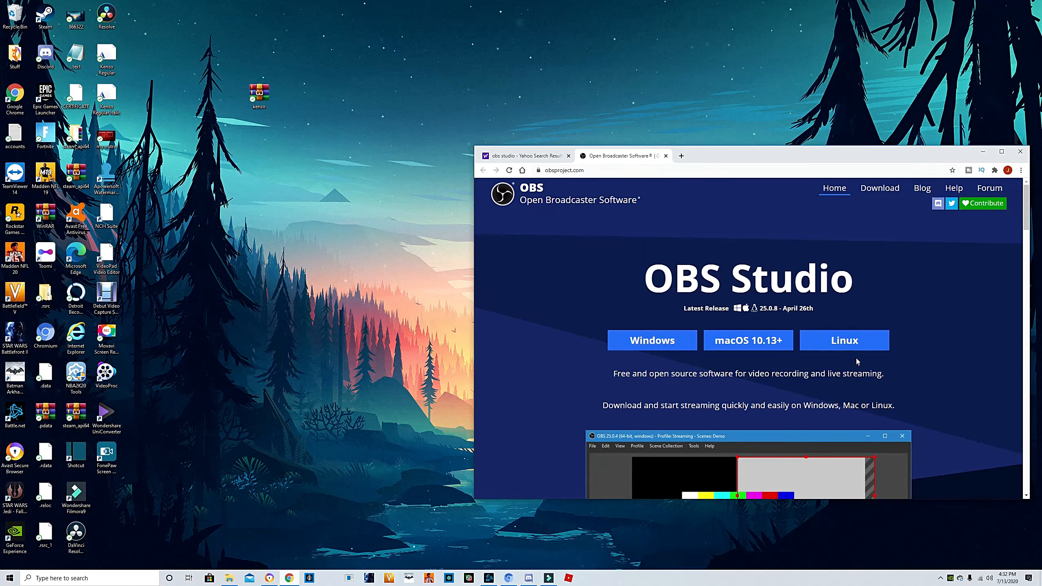
pyautogui.click(665, 344)
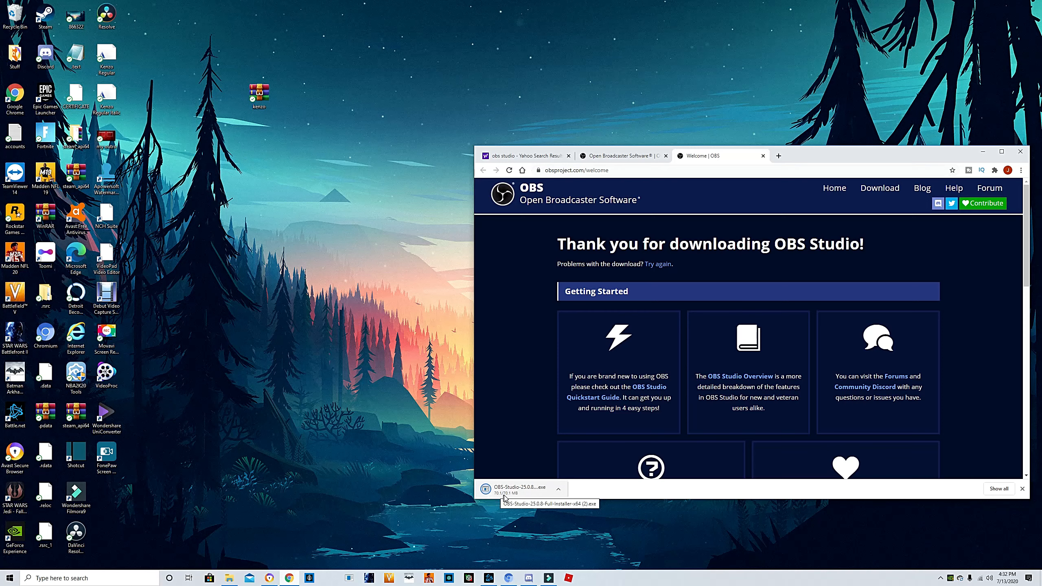
# Install OBS Studio 25.0.8 in the default destination folder and launch it when setup finishes
pyautogui.click(521, 492)
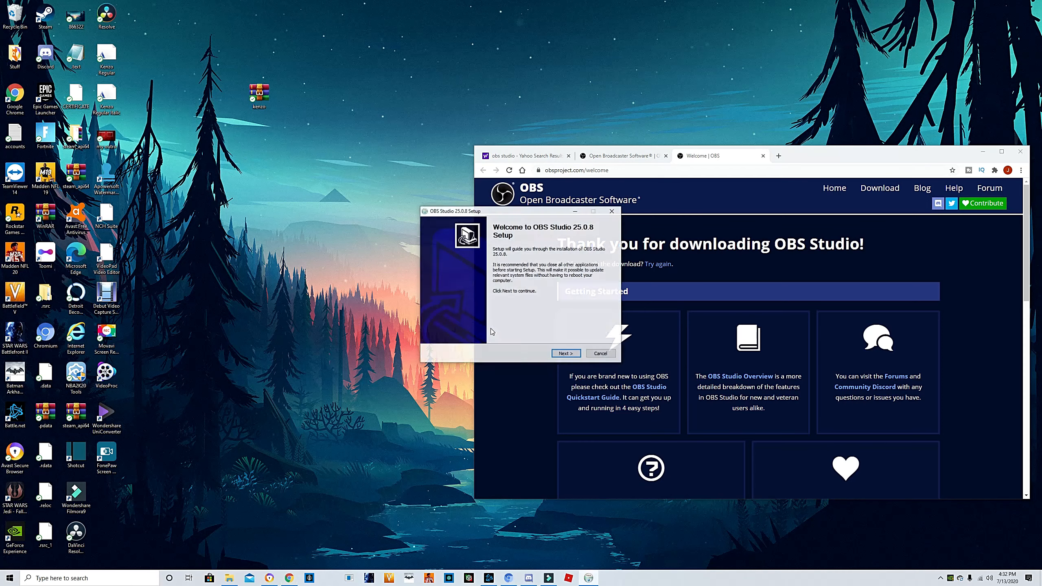
pyautogui.click(567, 354)
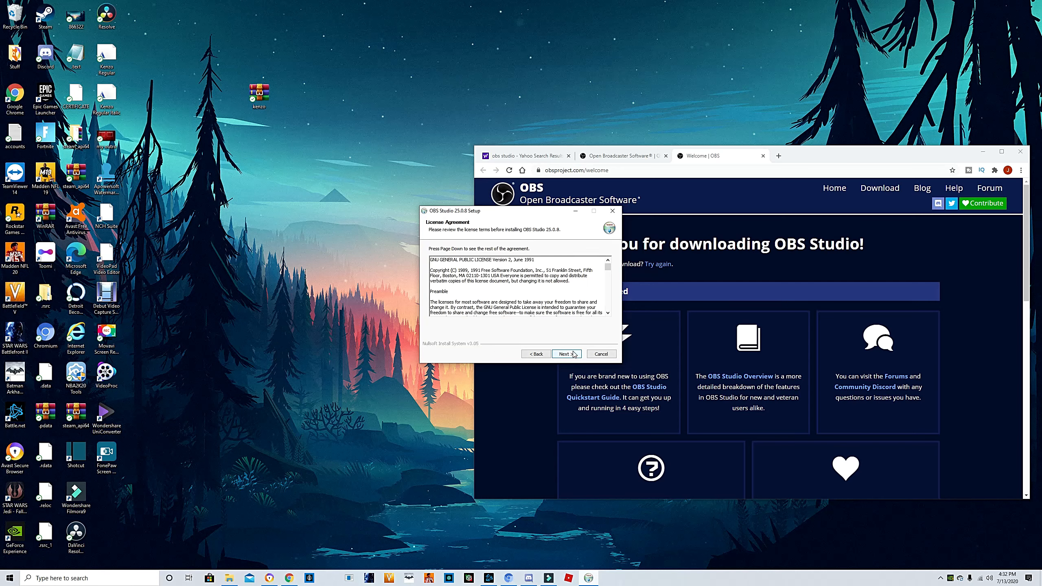
pyautogui.click(568, 354)
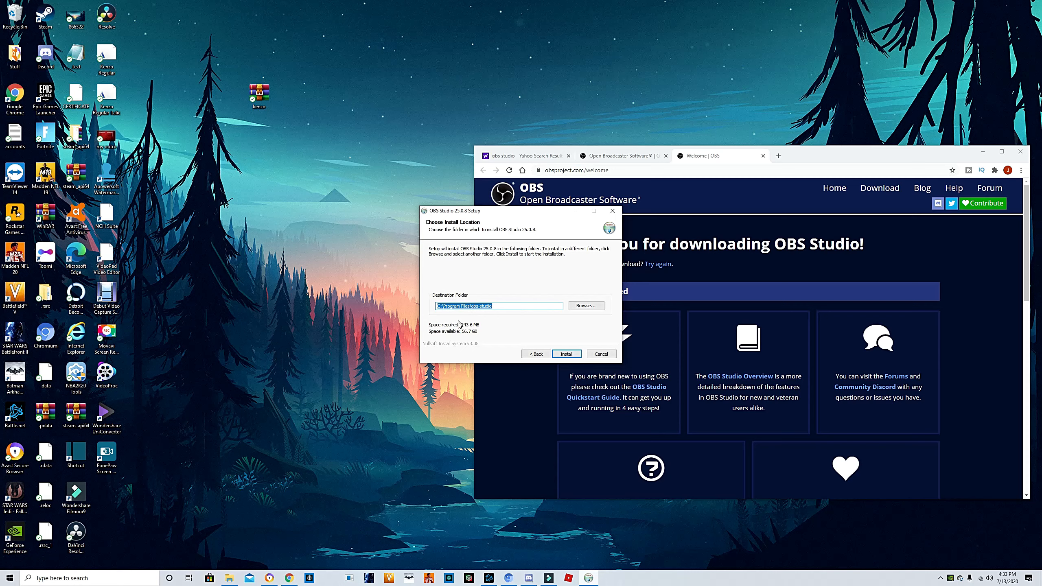
pyautogui.click(570, 355)
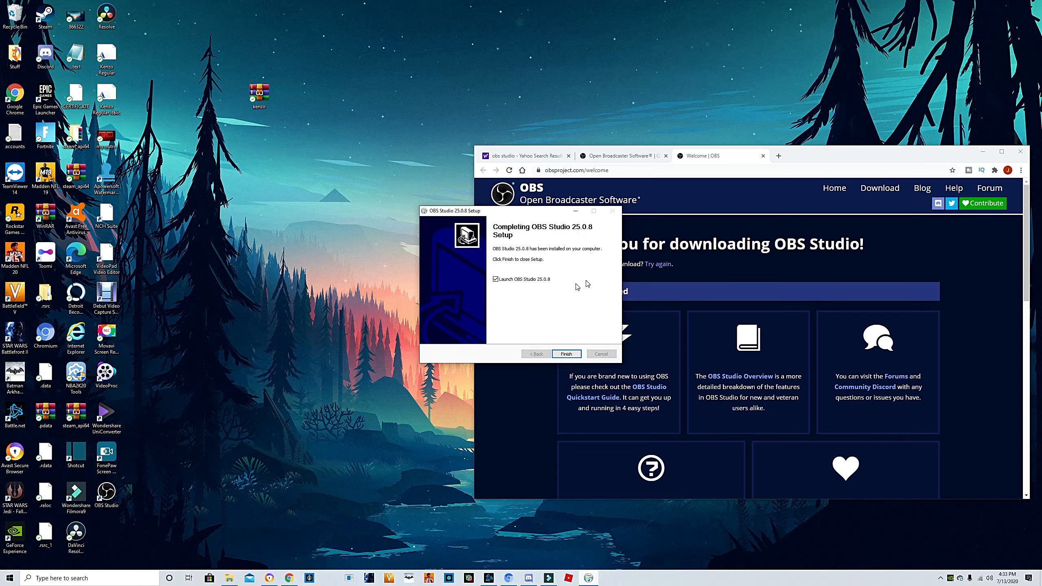
pyautogui.click(567, 354)
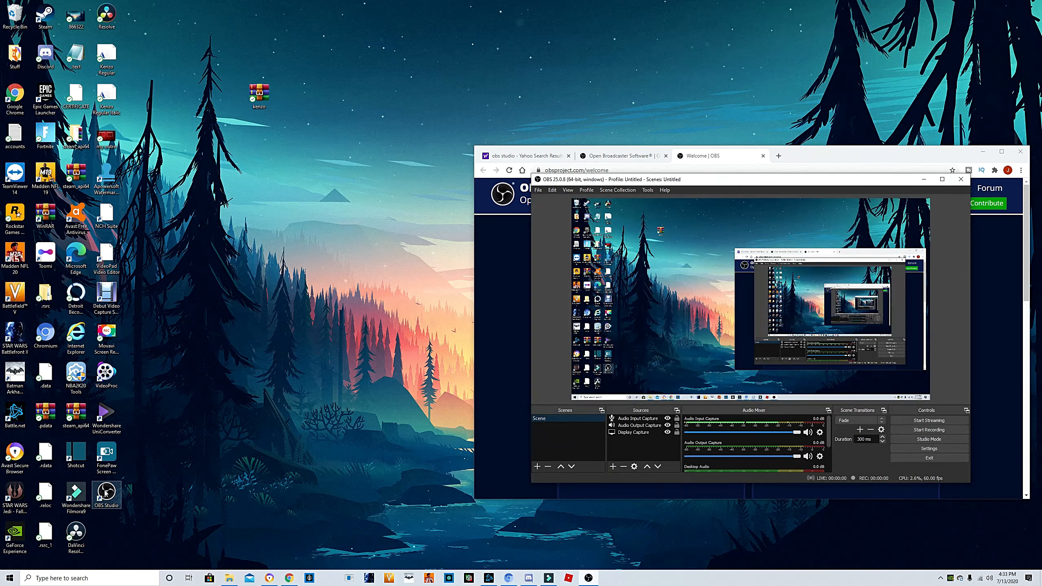
pyautogui.moveTo(757, 179); pyautogui.dragTo(468, 204)
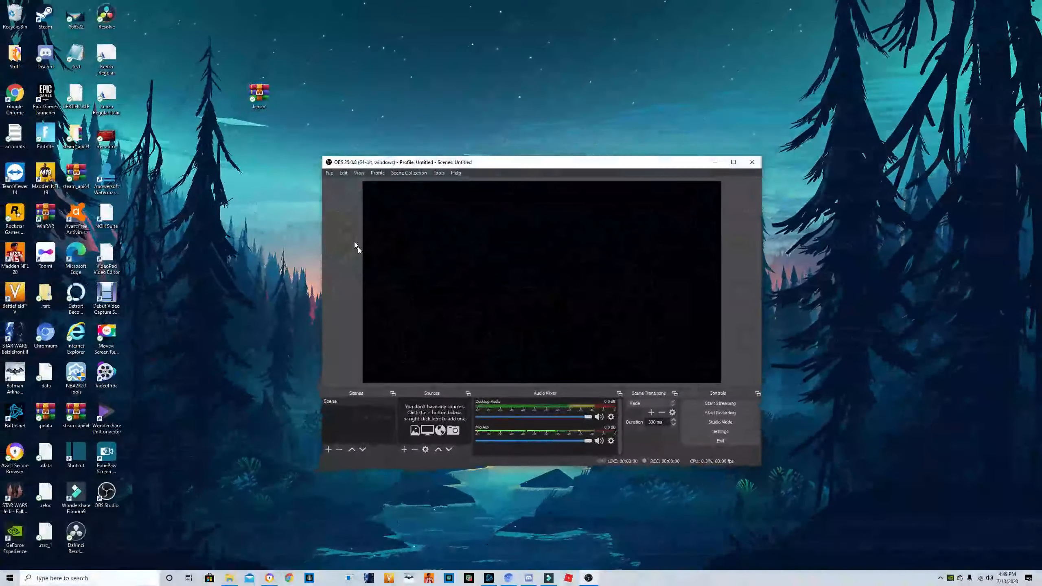
# Examine the available file, edit, view, profile and scene collection commands
pyautogui.click(329, 174)
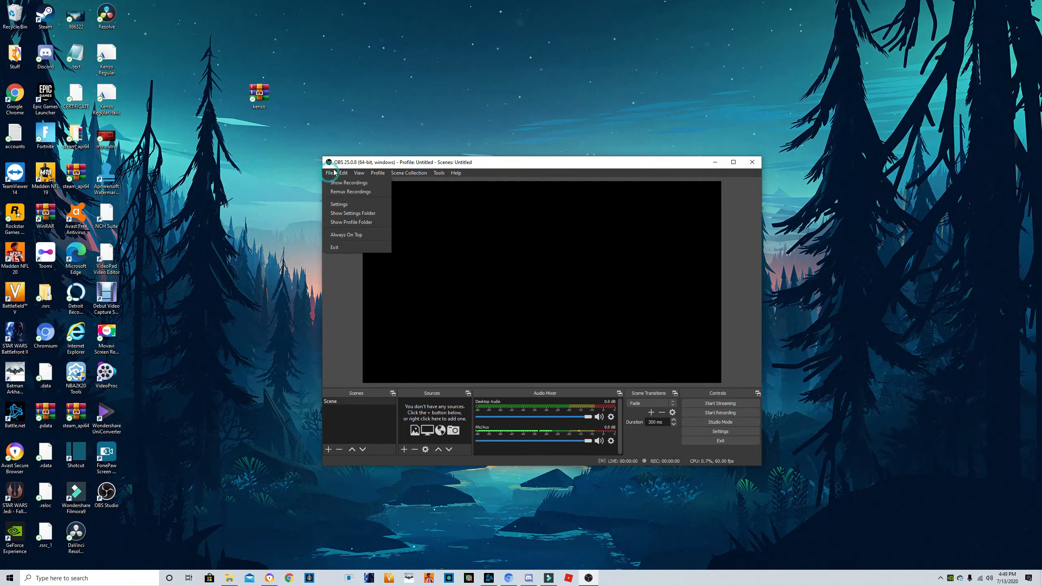
pyautogui.moveTo(402, 174)
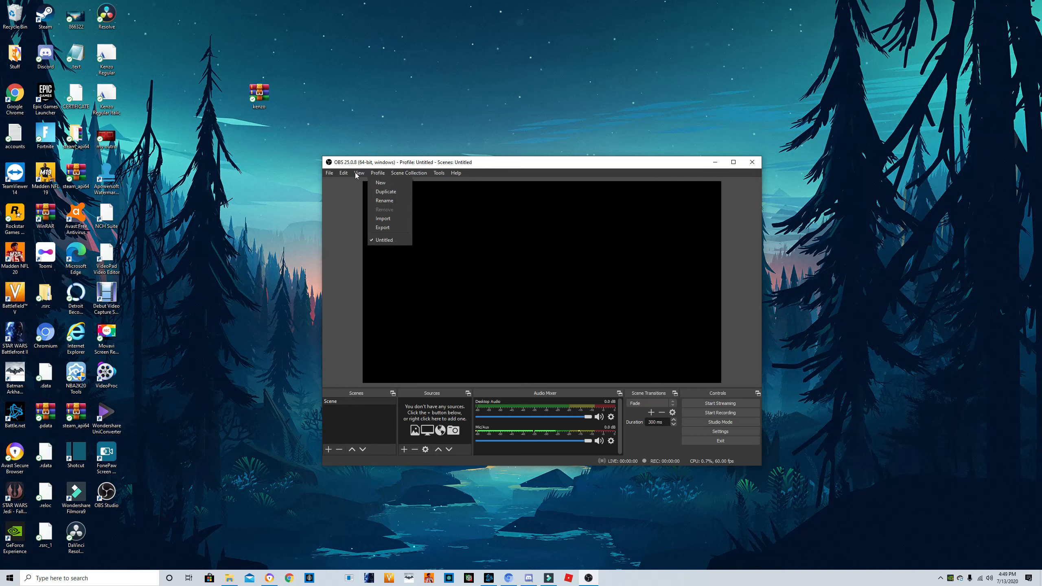
pyautogui.moveTo(334, 175)
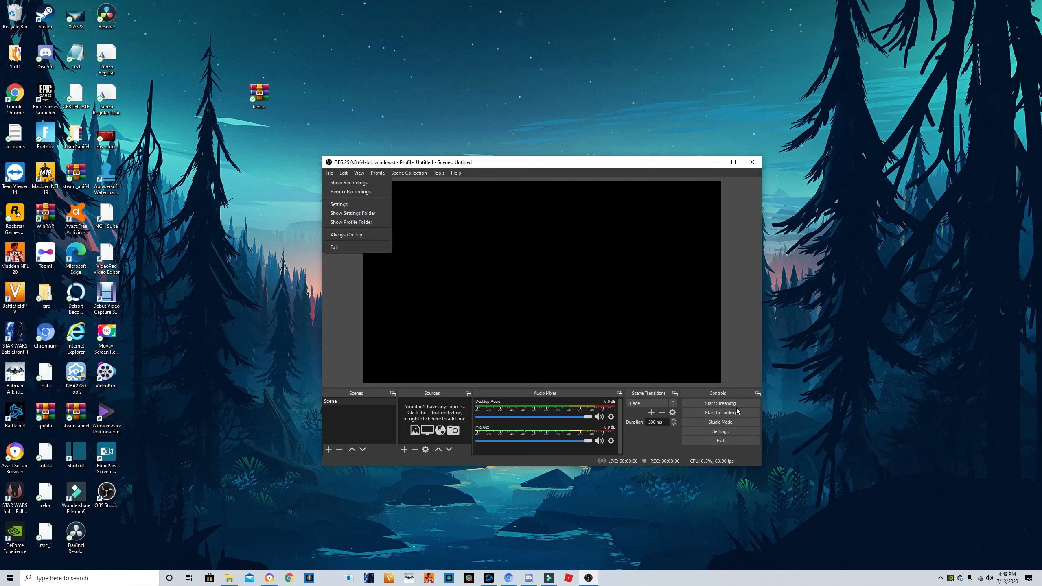
pyautogui.click(380, 344)
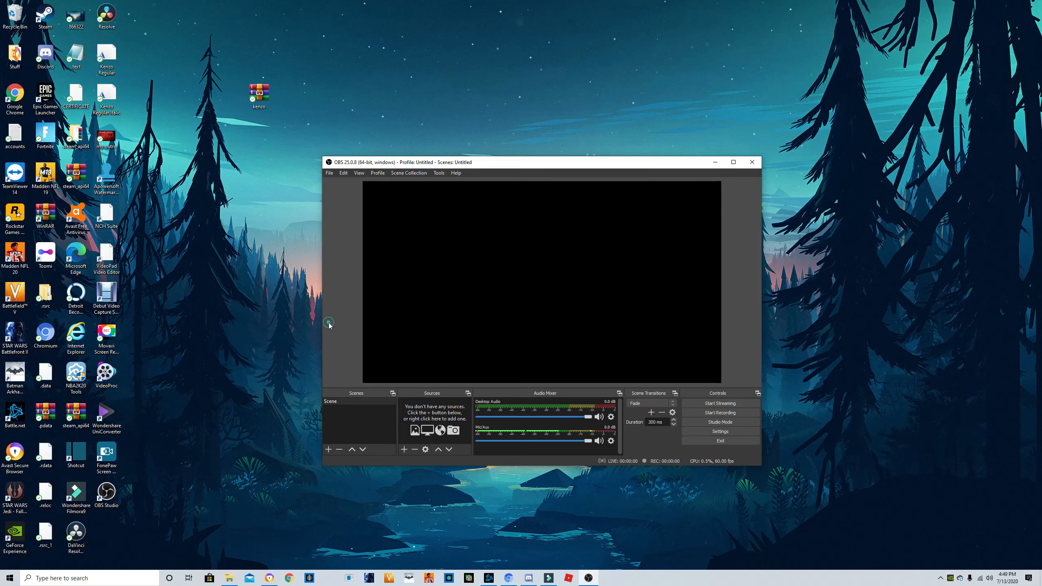
pyautogui.click(345, 173)
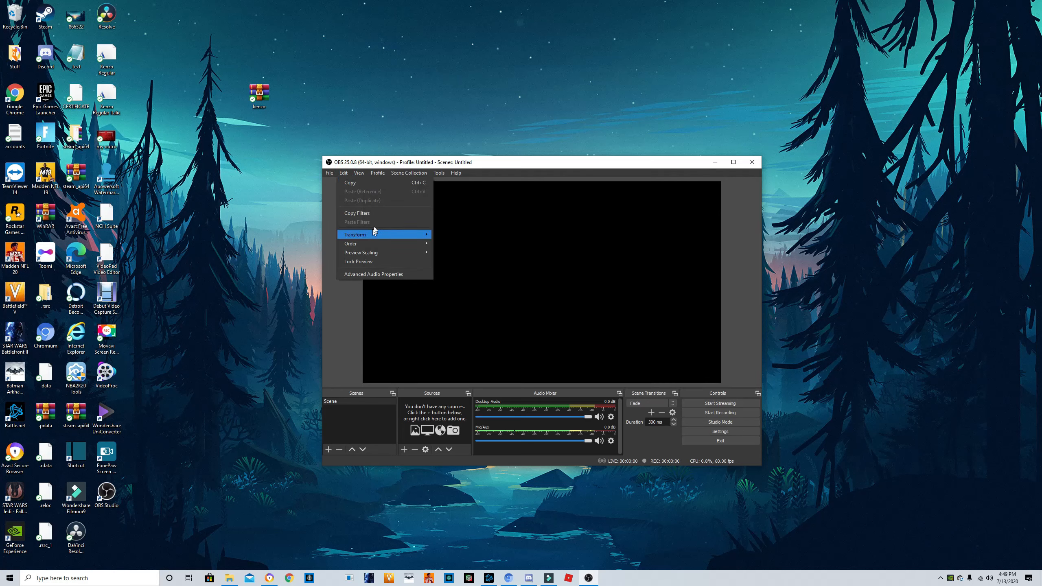
pyautogui.moveTo(377, 235)
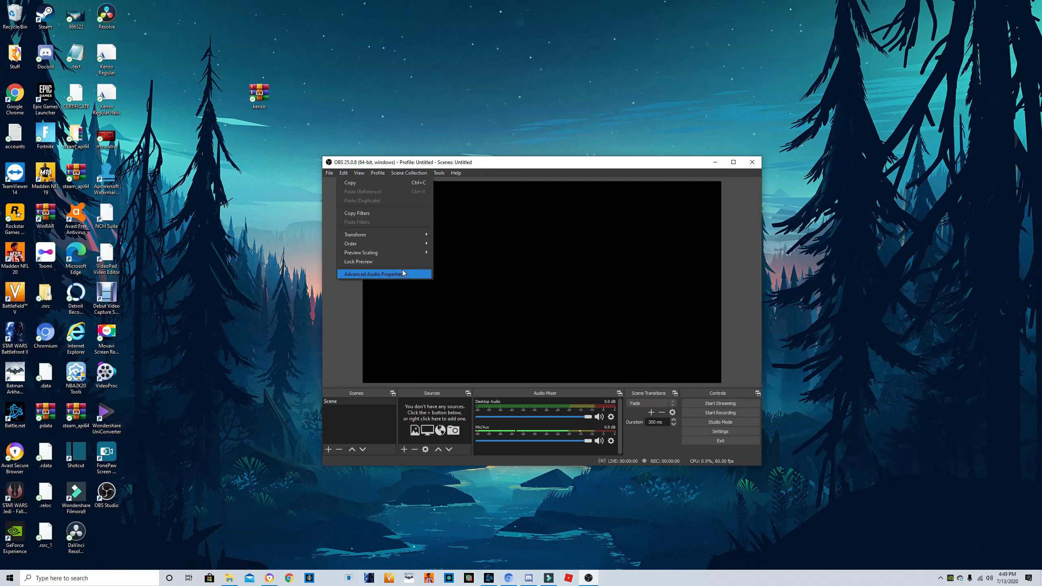
pyautogui.click(326, 287)
pyautogui.click(359, 173)
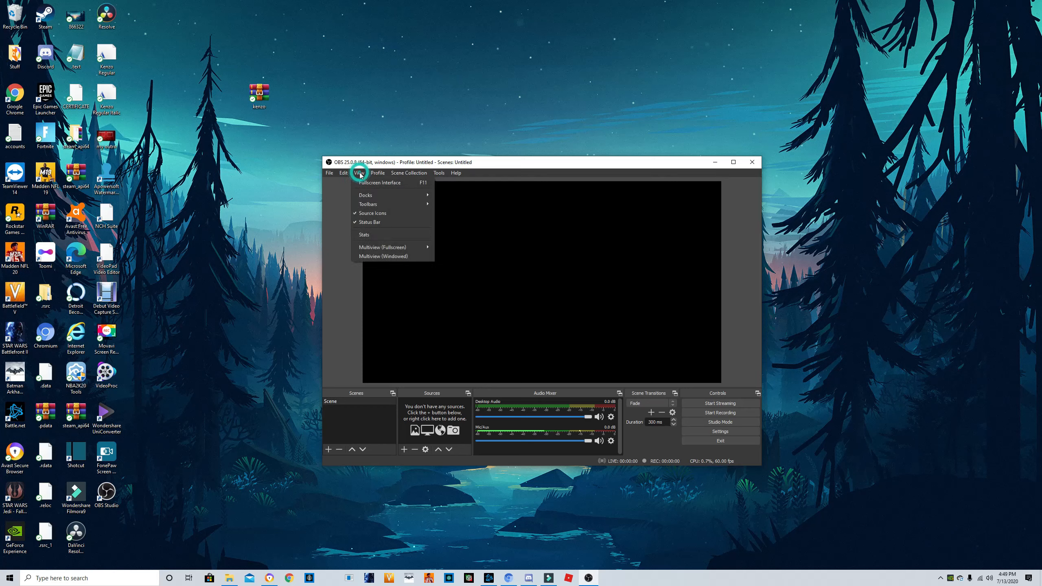
pyautogui.click(330, 189)
pyautogui.click(380, 175)
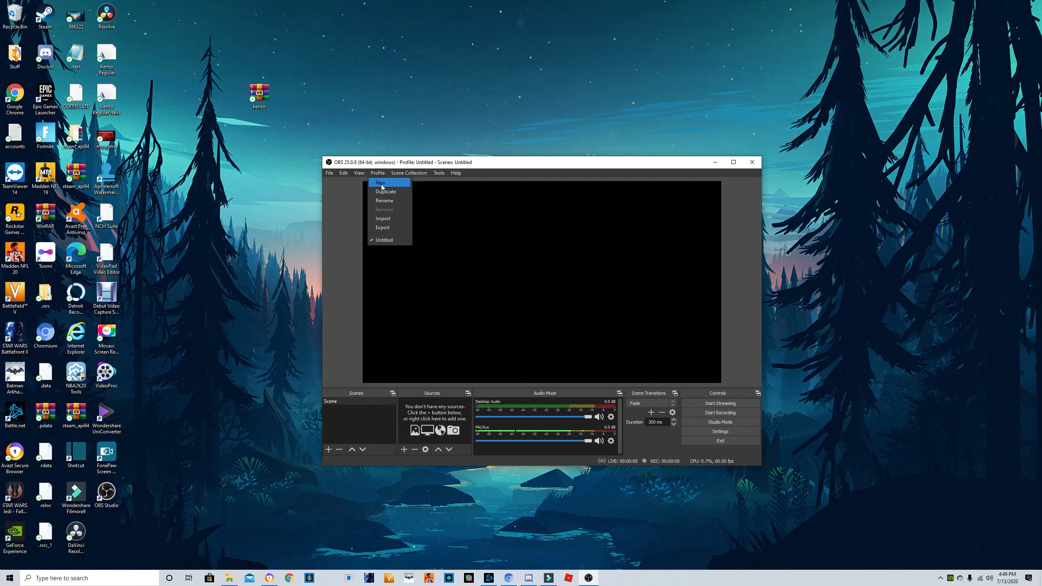
pyautogui.click(352, 184)
pyautogui.click(377, 173)
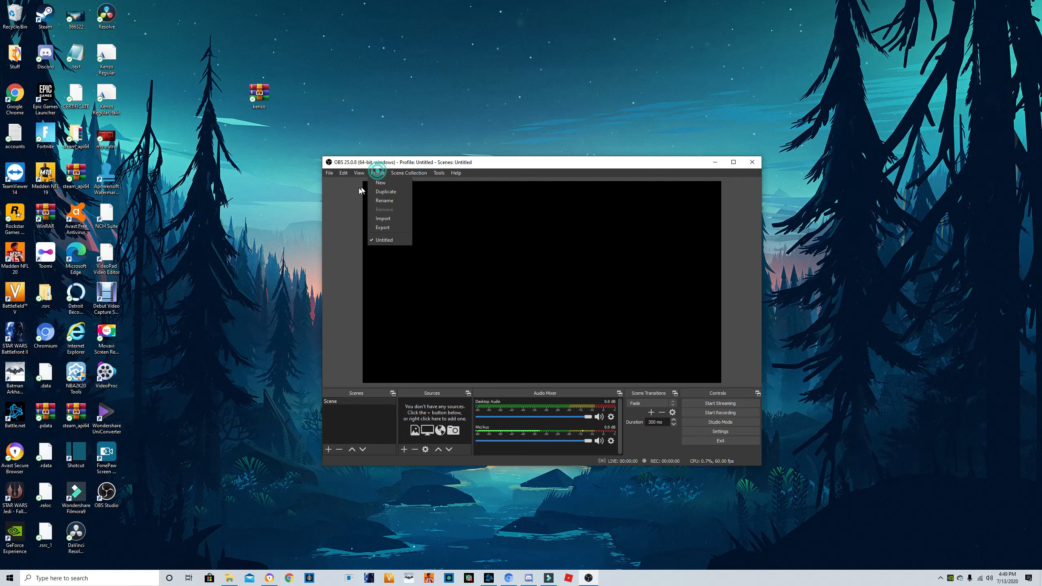
pyautogui.click(357, 188)
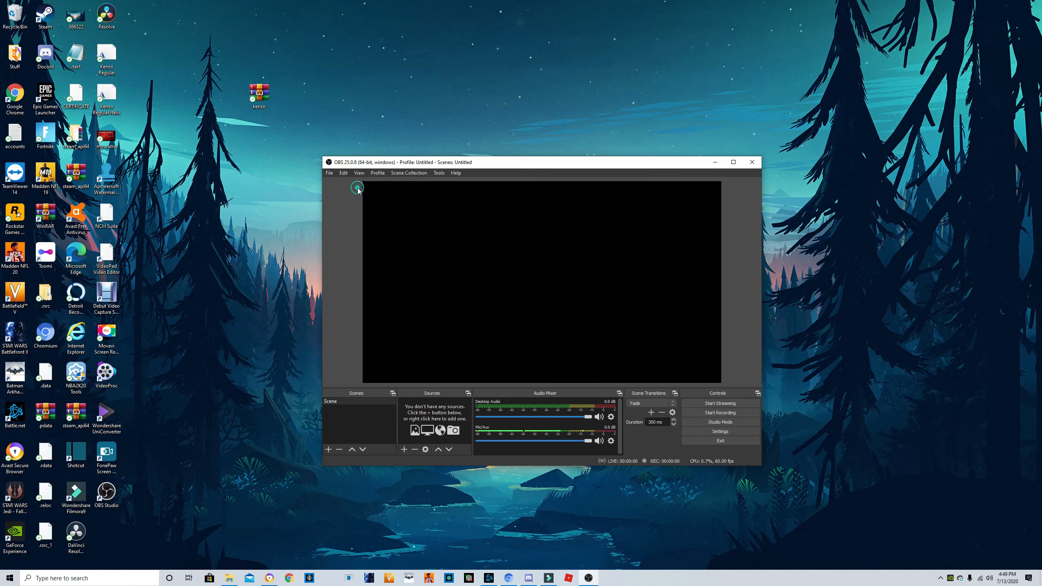
pyautogui.click(420, 174)
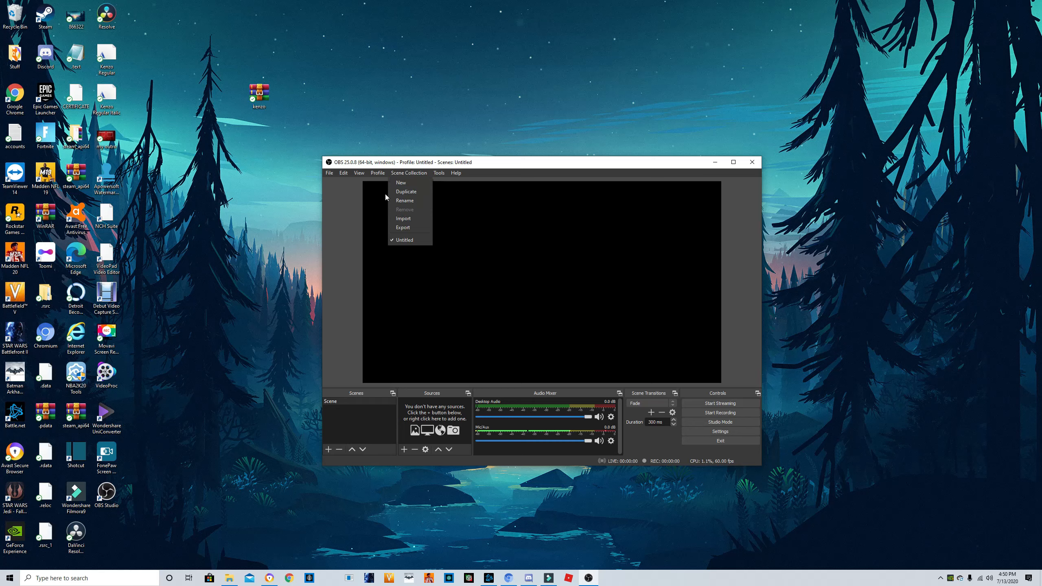
pyautogui.click(350, 201)
# Start the Auto-Configuration Wizard and choose to optimize just for recording, without streaming
pyautogui.click(438, 173)
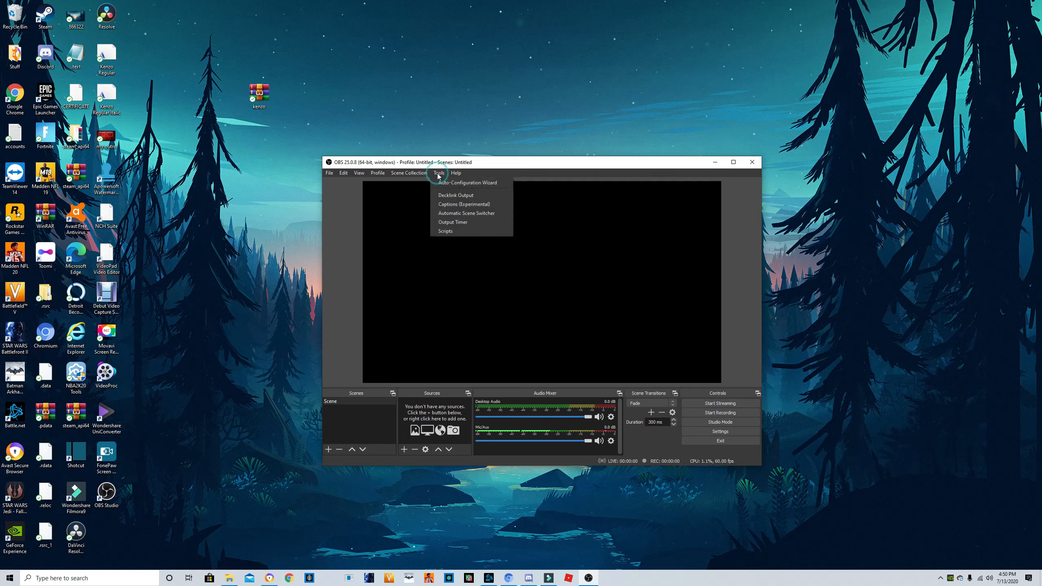
pyautogui.click(469, 184)
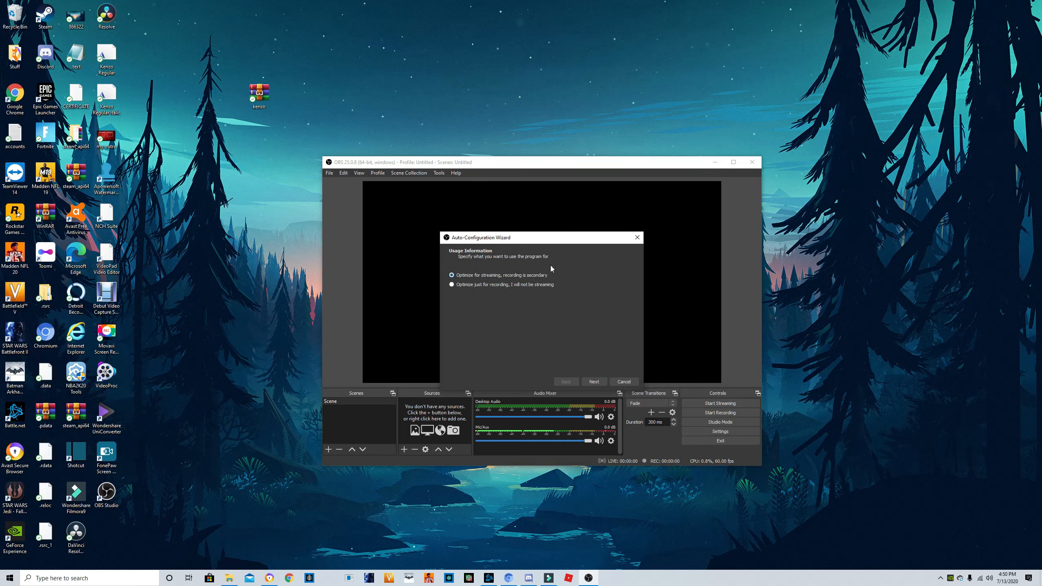
pyautogui.click(452, 285)
pyautogui.click(593, 382)
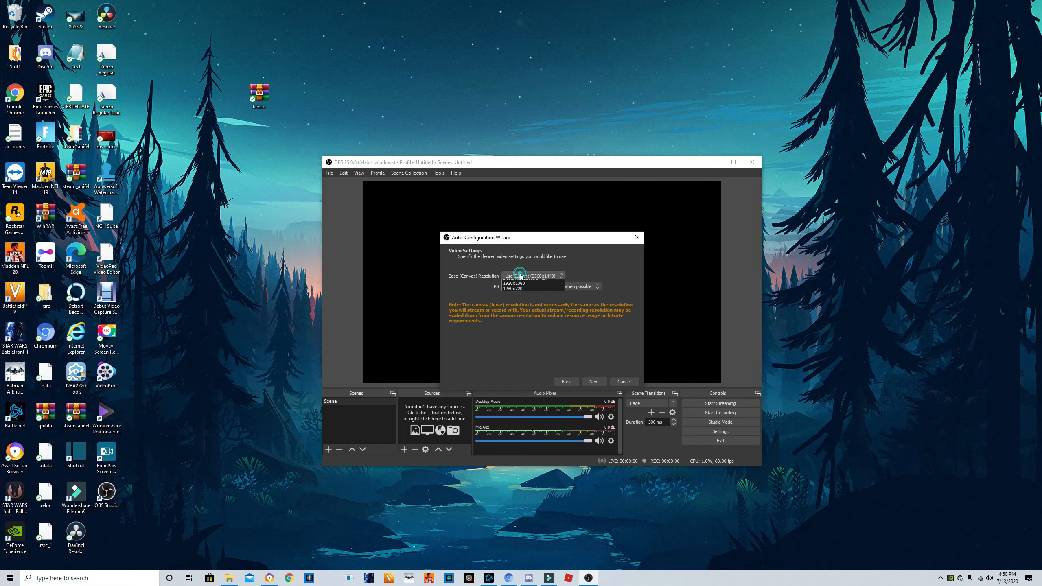
# Set the base canvas resolution to Display 1 (2560x1440) and the FPS to 60, and apply the wizard's resulting settings
pyautogui.click(525, 276)
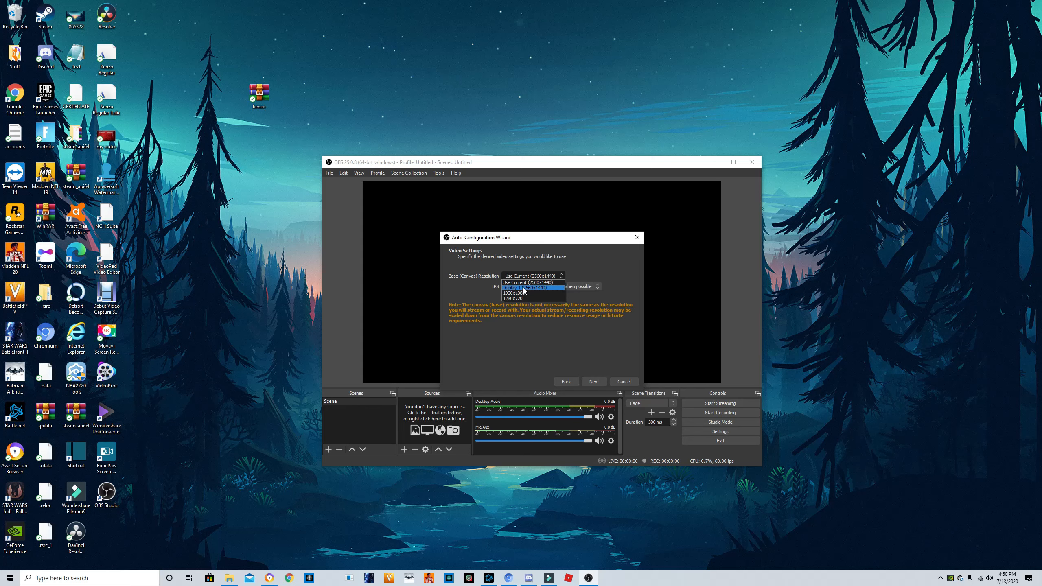
pyautogui.click(526, 288)
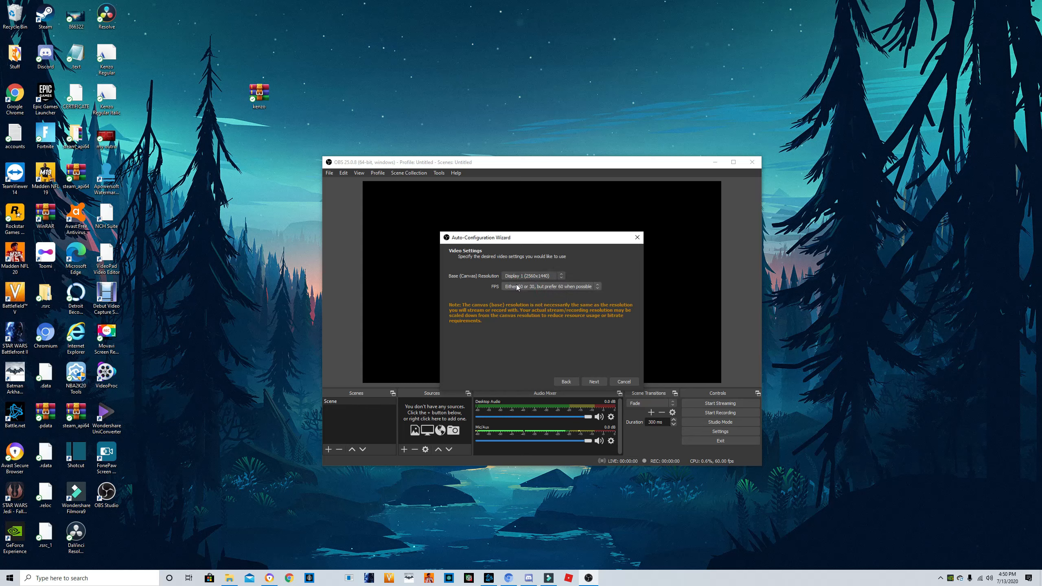
pyautogui.click(546, 286)
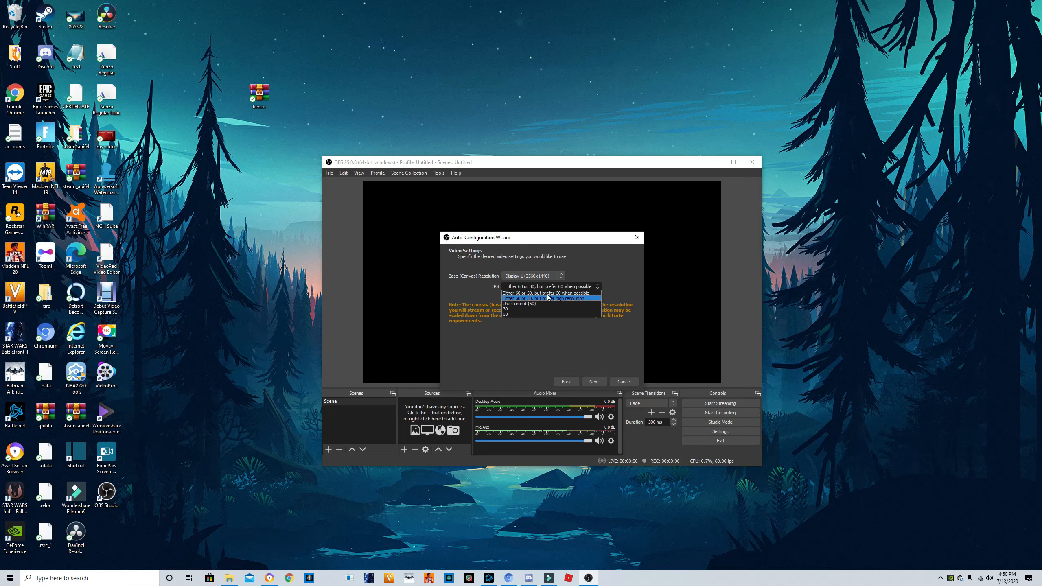
pyautogui.click(548, 331)
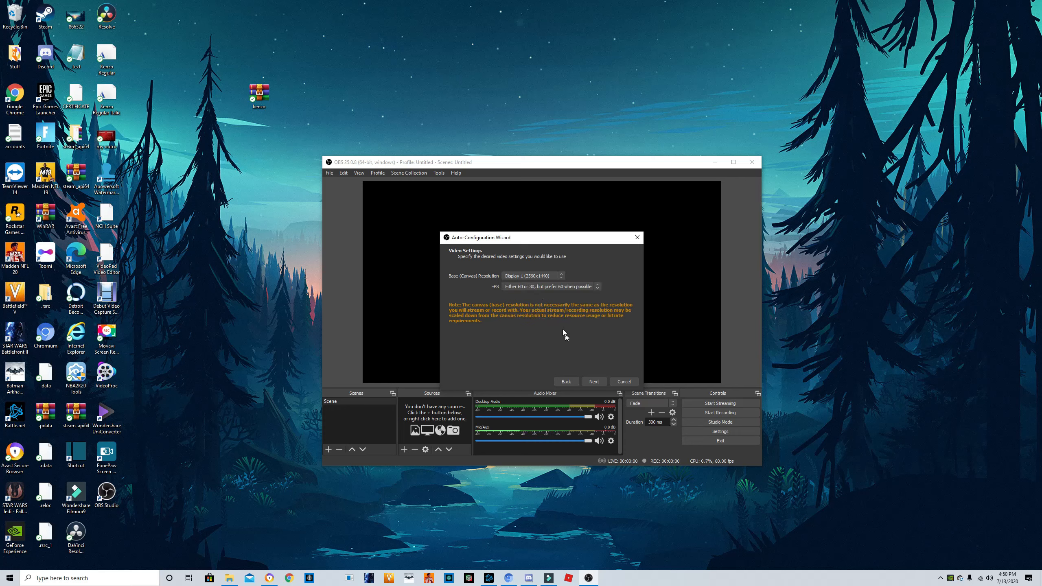
pyautogui.click(534, 286)
pyautogui.click(537, 312)
pyautogui.click(593, 381)
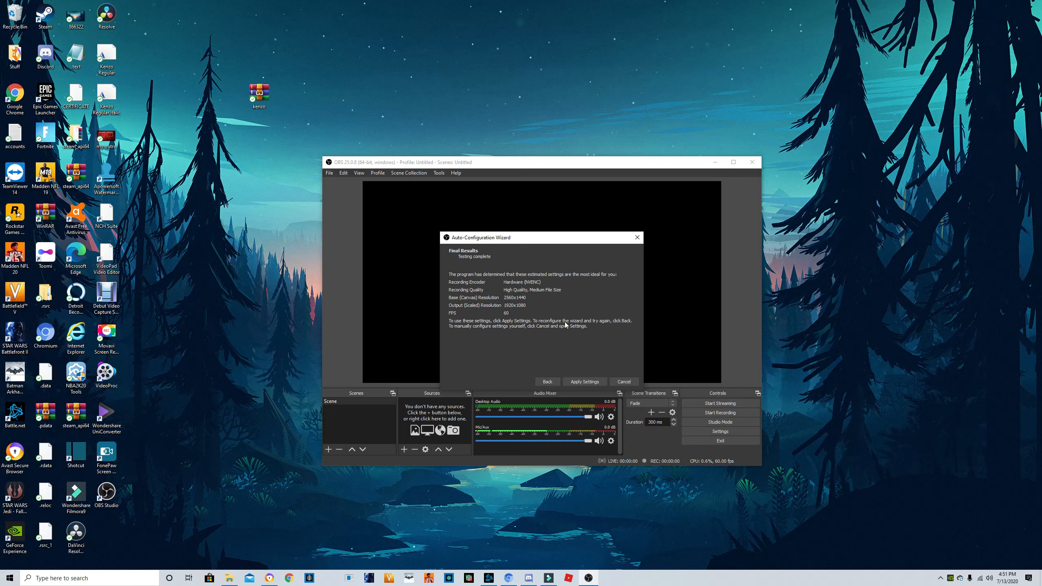
pyautogui.click(596, 382)
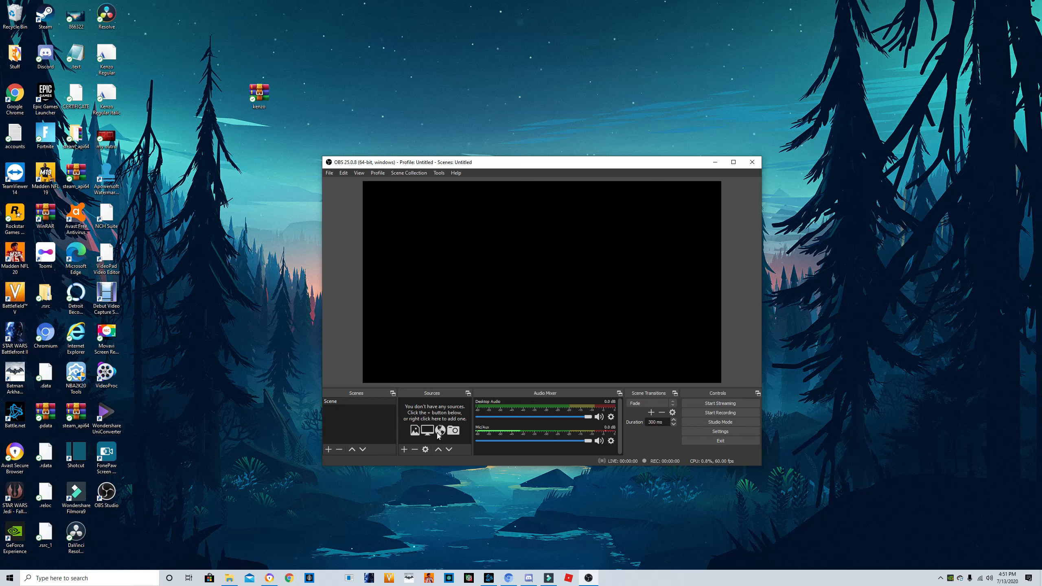
# Add a new visible Display Capture source for Display 1 with cursor capture enabled
pyautogui.click(405, 450)
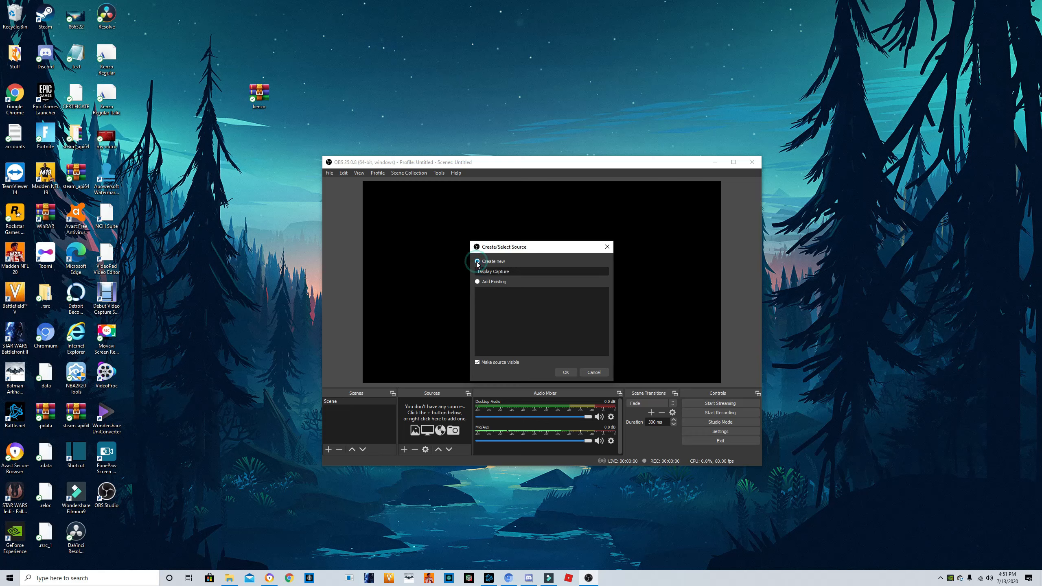
pyautogui.click(566, 373)
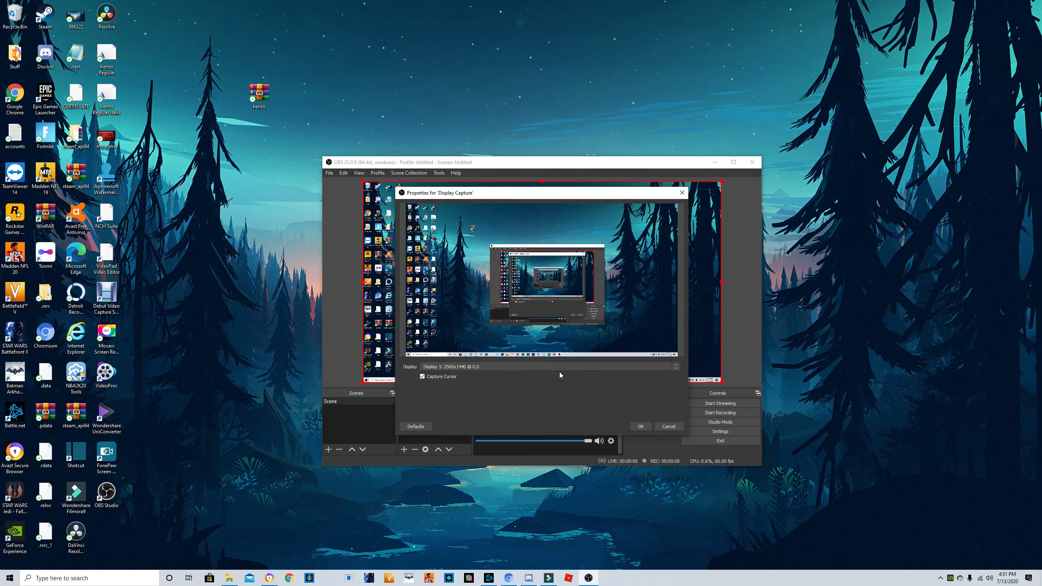
pyautogui.click(640, 426)
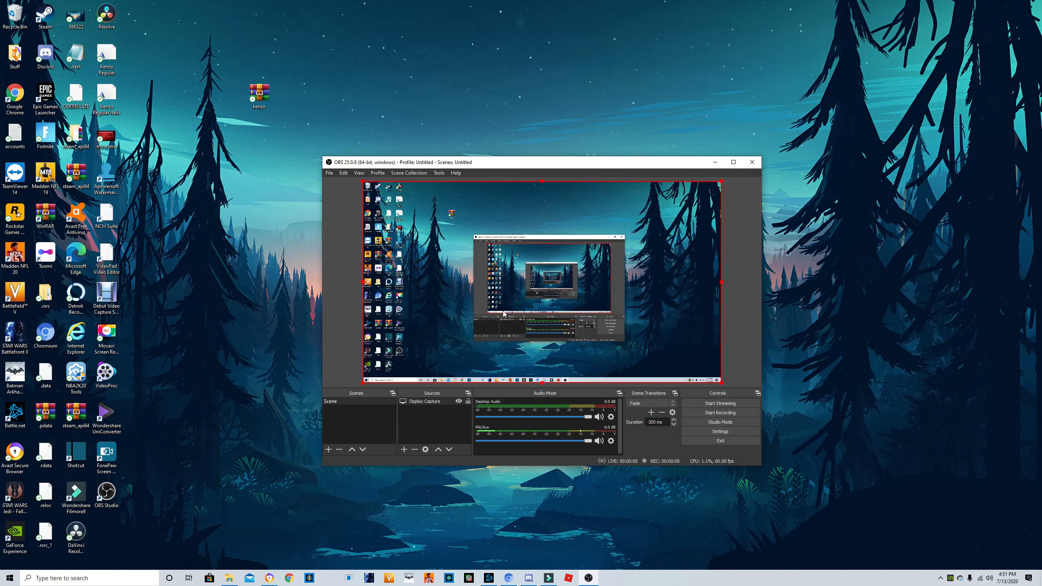
# Add a new visible Audio Input Capture source using the Default device
pyautogui.click(404, 448)
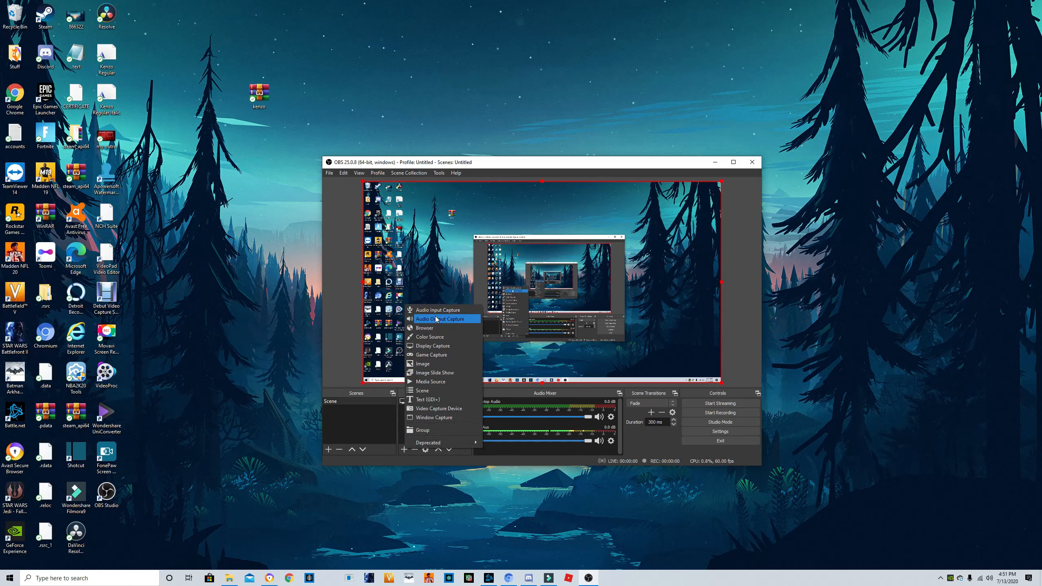
pyautogui.click(455, 311)
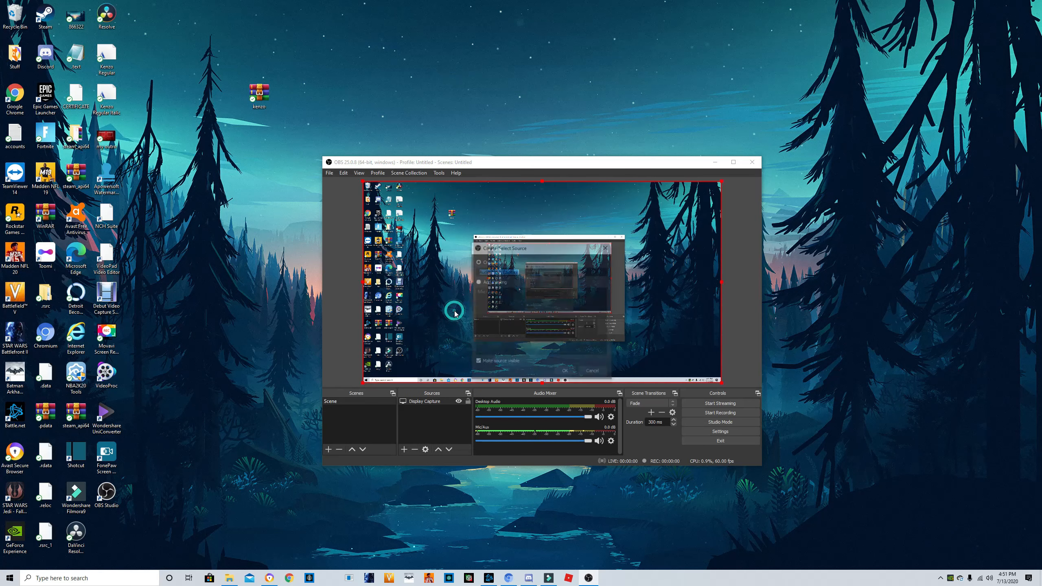
pyautogui.click(565, 370)
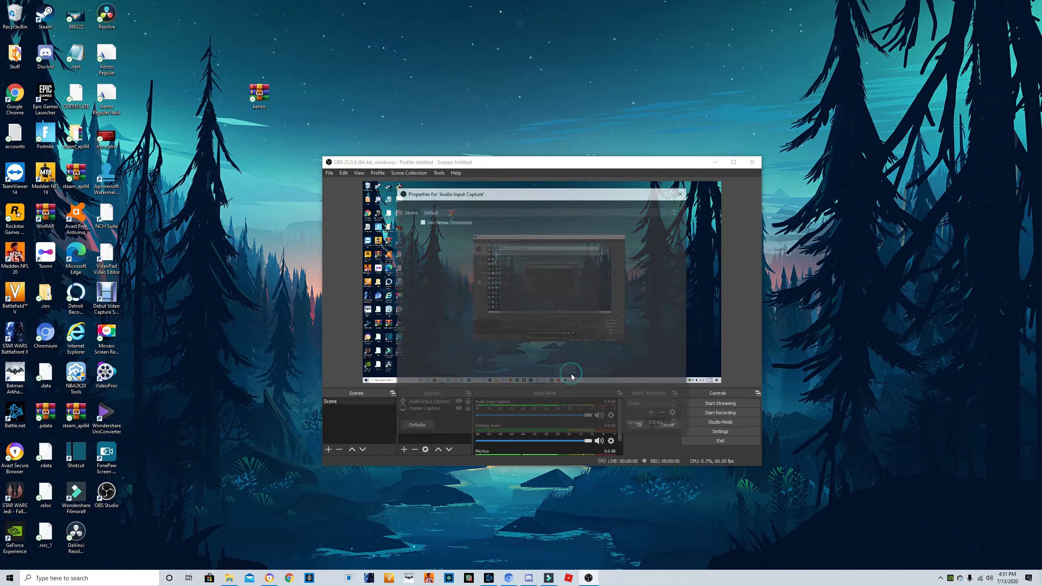
pyautogui.click(647, 426)
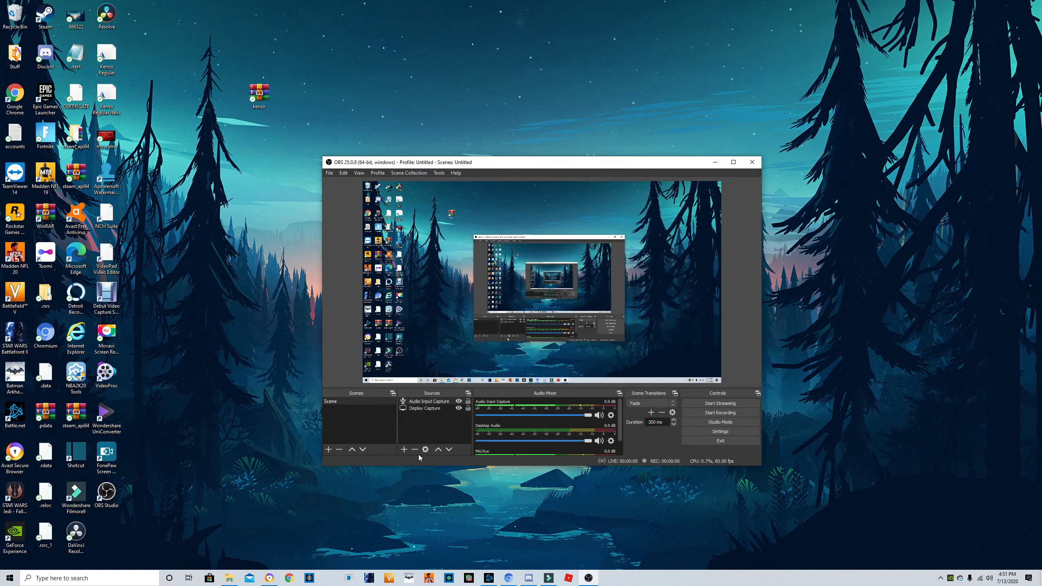
# Add a new visible Audio Output Capture source using the Default device, with device timestamps enabled
pyautogui.click(404, 450)
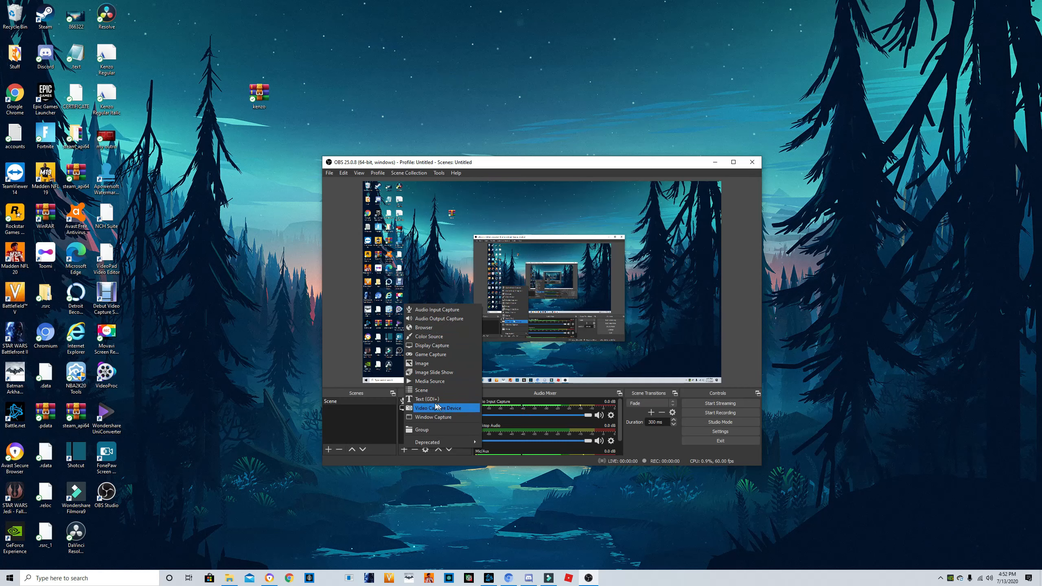
pyautogui.click(440, 322)
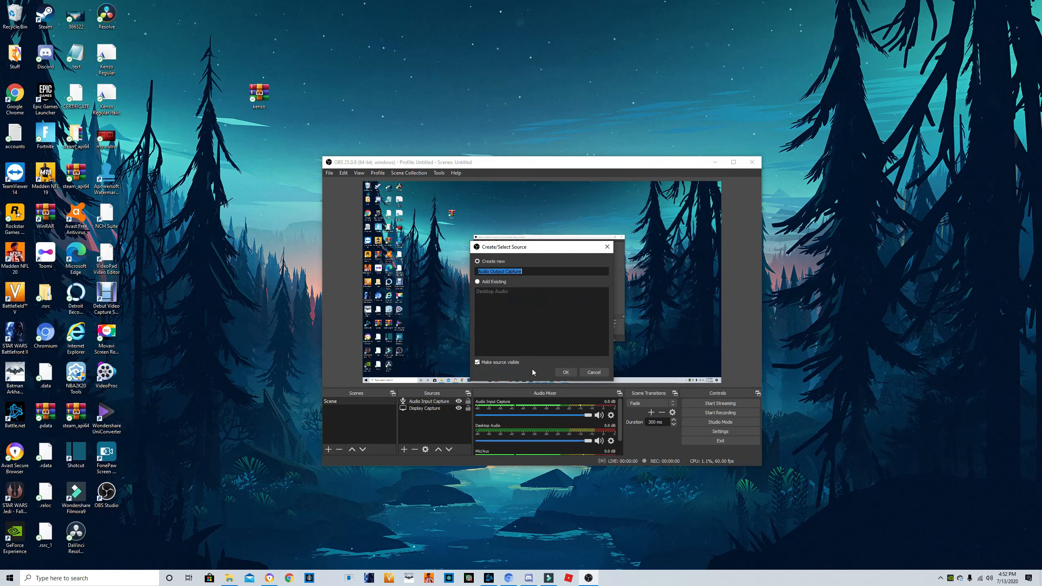
pyautogui.click(570, 375)
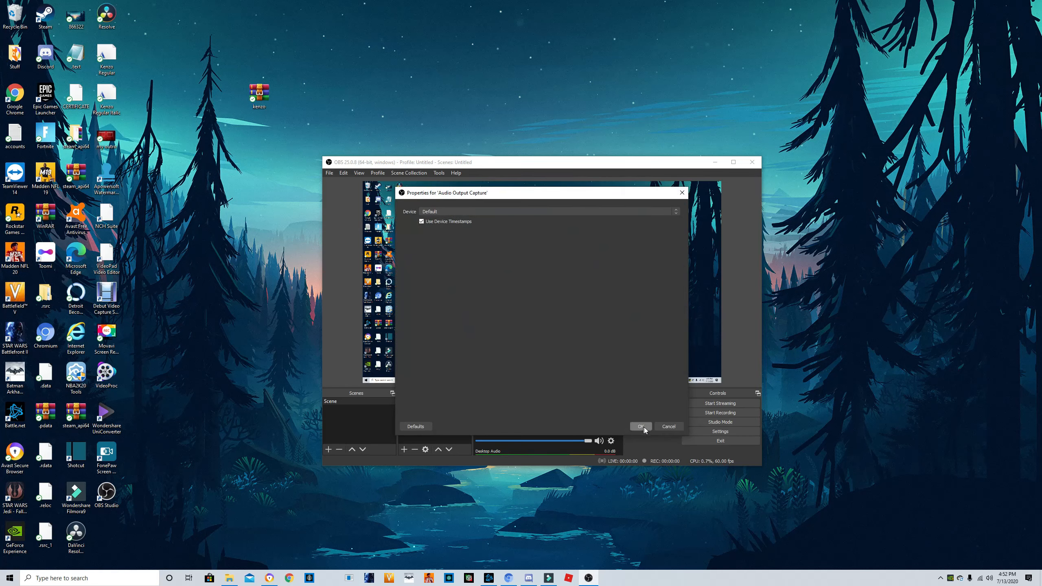
pyautogui.click(641, 426)
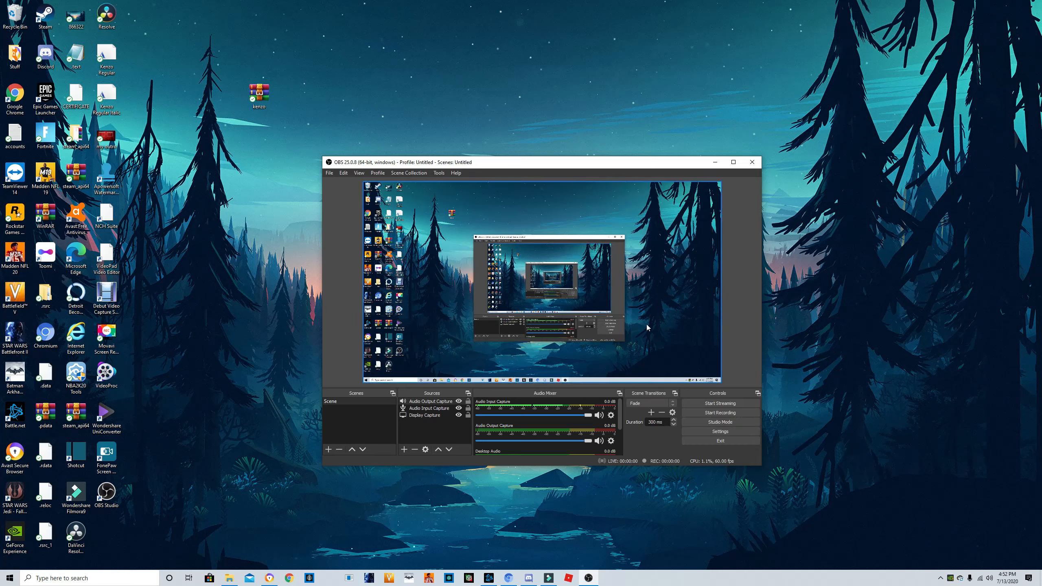
# Open the settings and review the general options for output, source snapping, projectors, system tray and preview
pyautogui.click(732, 431)
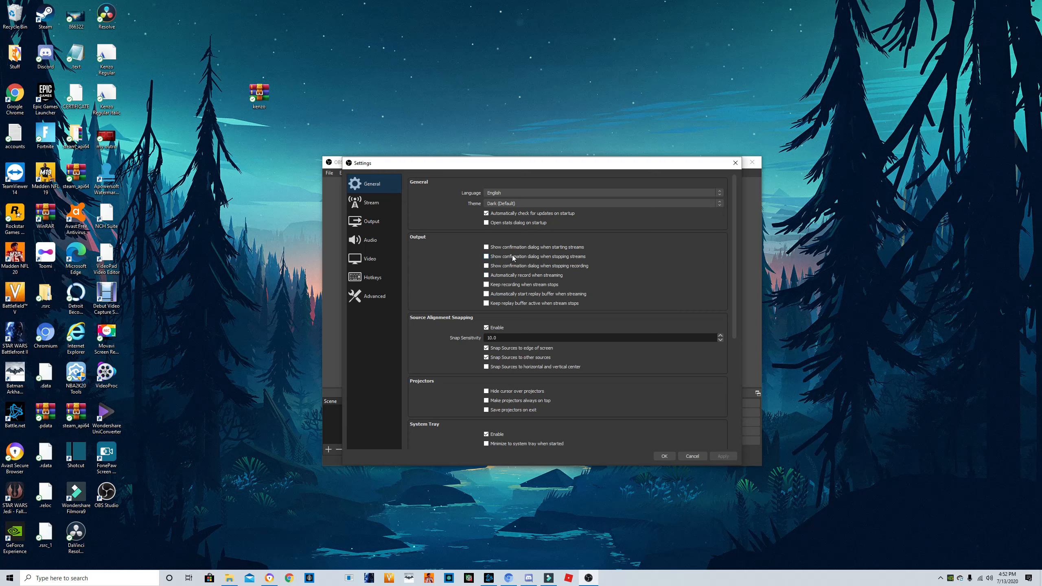
pyautogui.scroll(-8, 512, 255)
pyautogui.scroll(5, 511, 358)
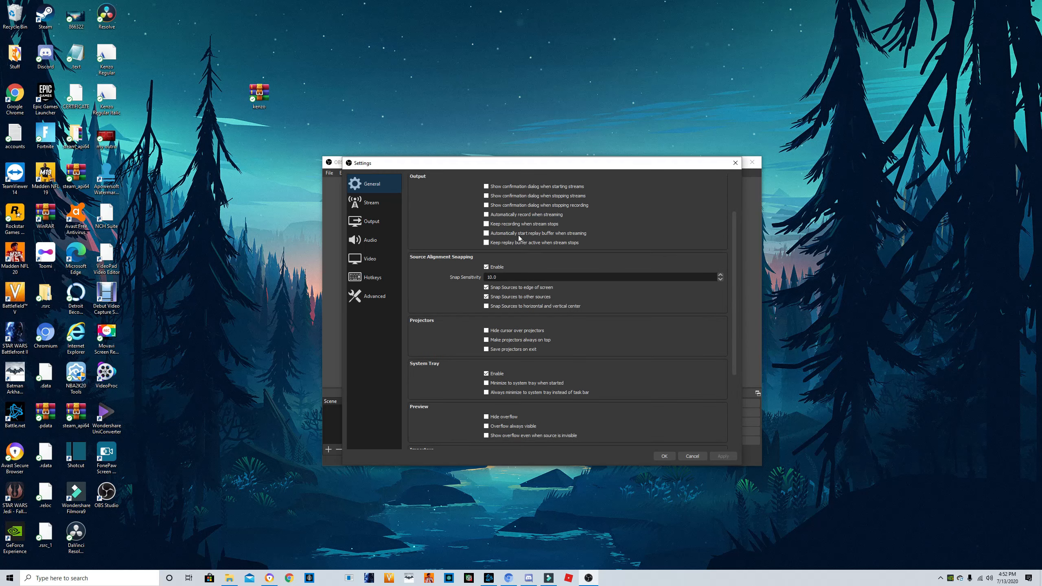
pyautogui.scroll(-2, 526, 410)
# Examine the streaming services offered in the stream settings, leaving Twitch as the service
pyautogui.click(369, 203)
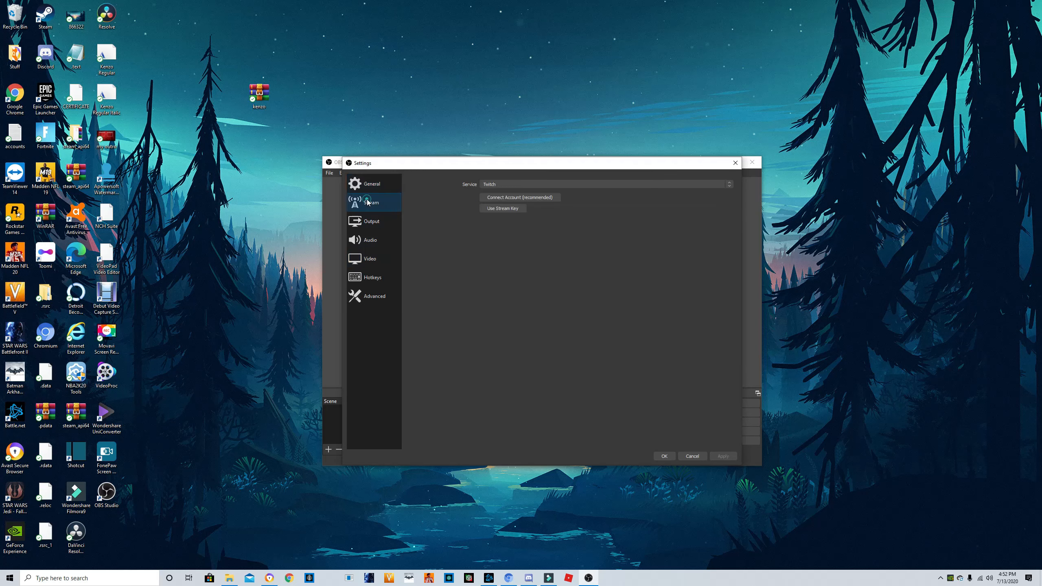
pyautogui.click(502, 184)
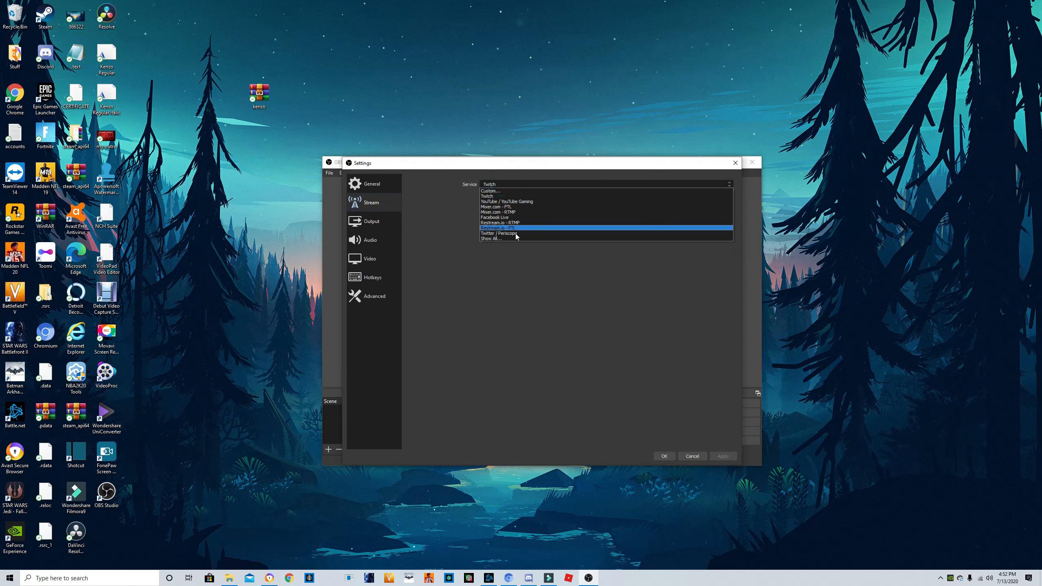
pyautogui.click(467, 205)
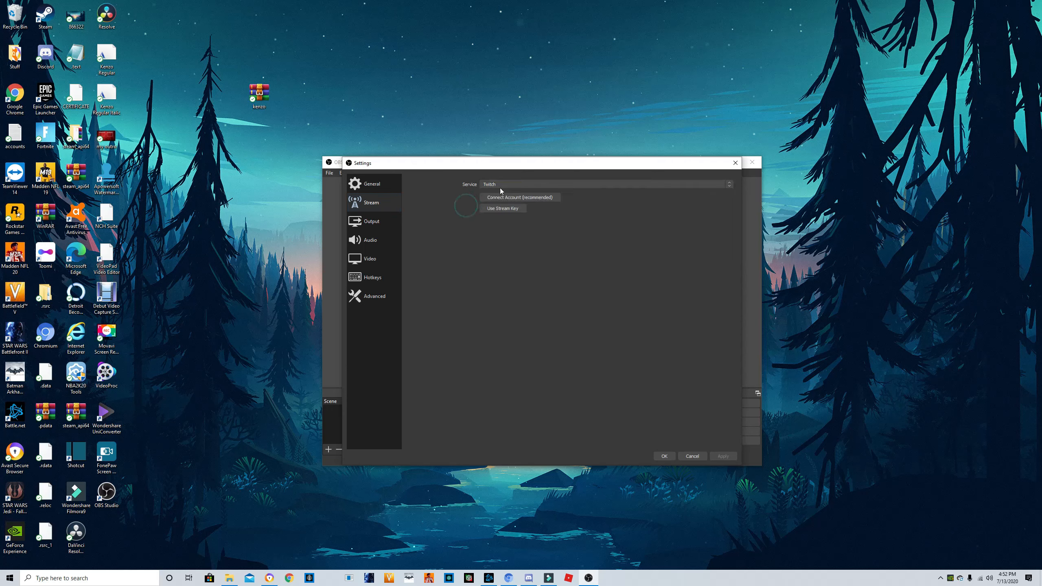
pyautogui.click(502, 184)
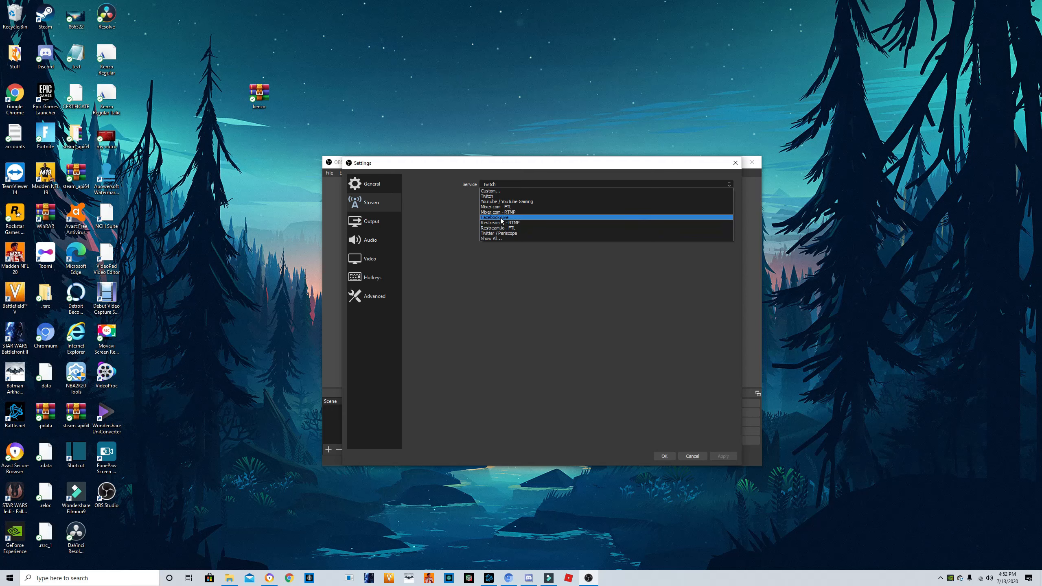
pyautogui.click(446, 227)
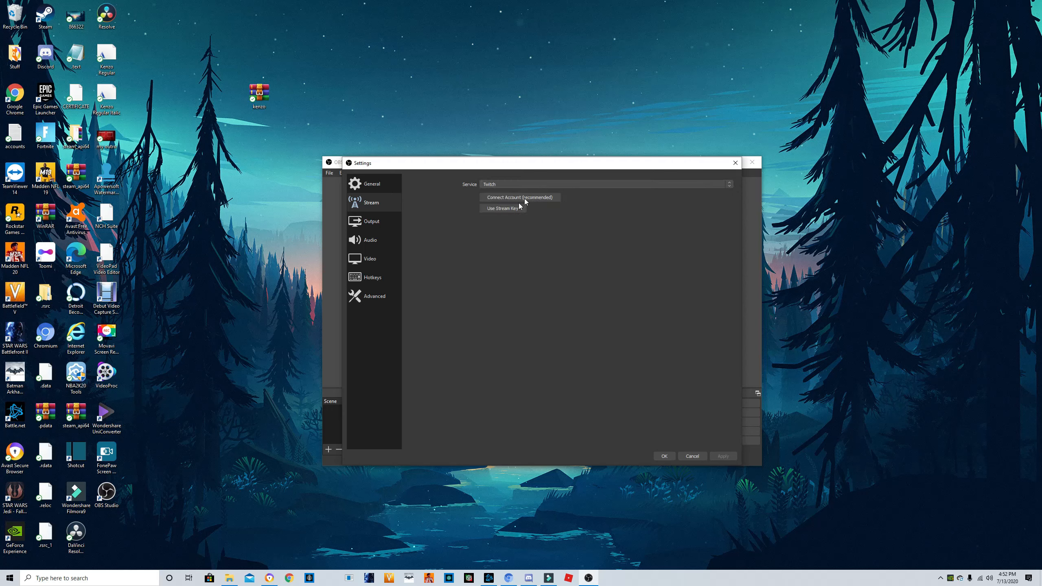
pyautogui.click(499, 184)
pyautogui.click(454, 200)
pyautogui.click(511, 185)
pyautogui.click(444, 206)
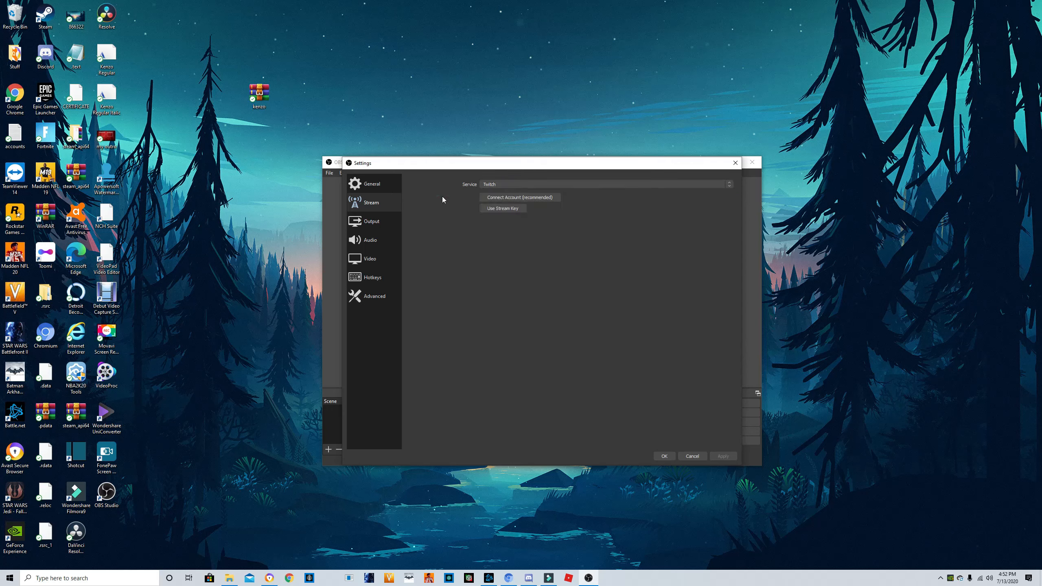
pyautogui.click(506, 183)
pyautogui.click(465, 209)
# In the output settings, choose an audio bitrate of 320 and a recording quality of High Quality, Medium File Size
pyautogui.click(372, 222)
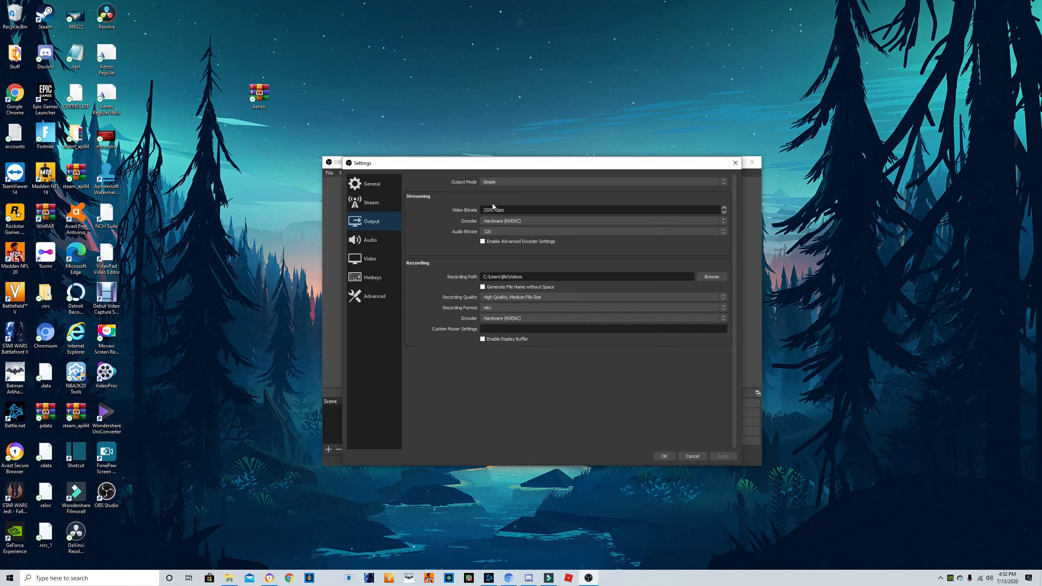
pyautogui.click(508, 232)
pyautogui.click(455, 244)
pyautogui.click(498, 232)
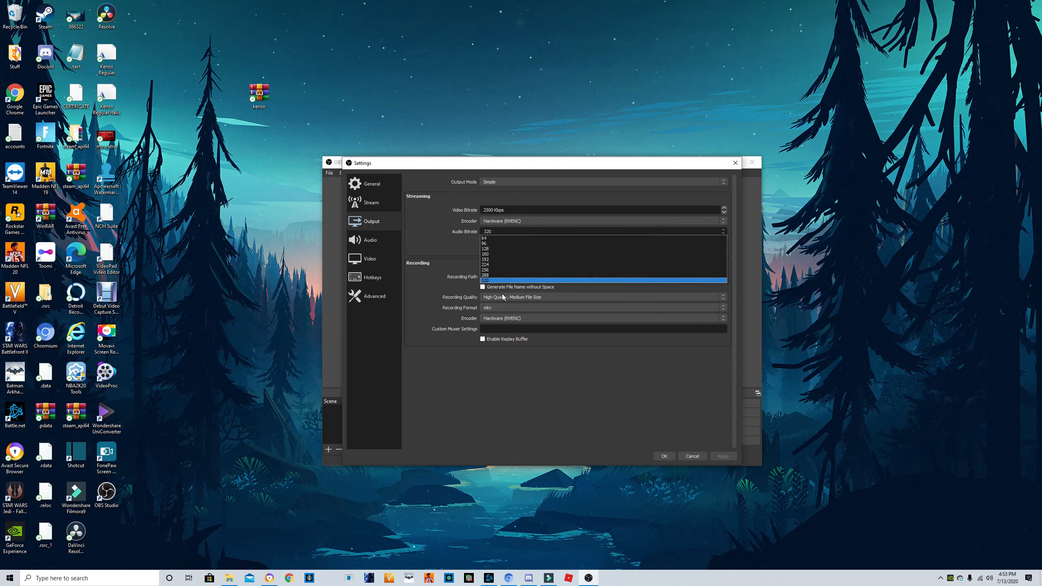
pyautogui.click(496, 281)
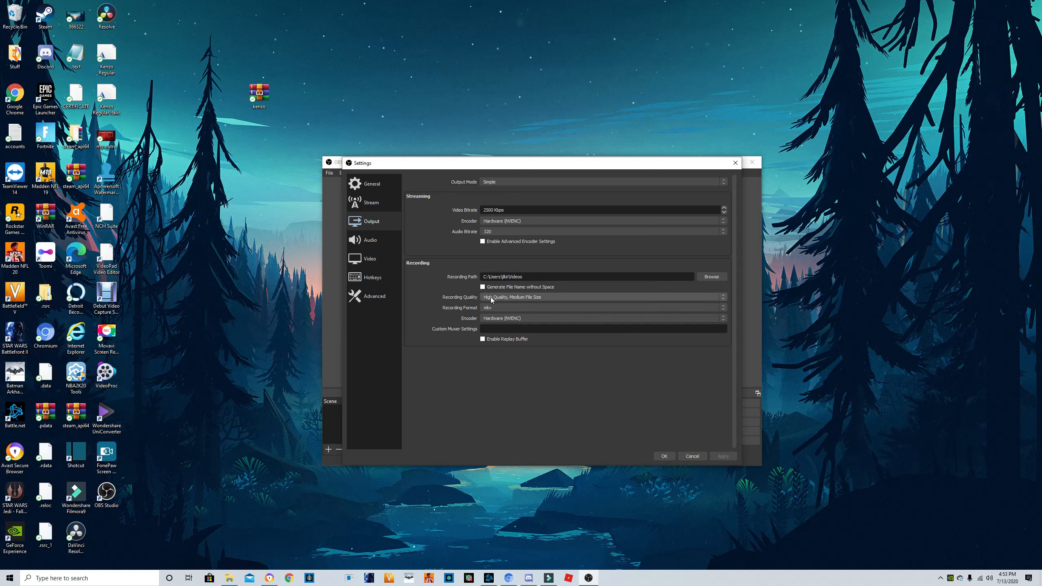
pyautogui.click(507, 297)
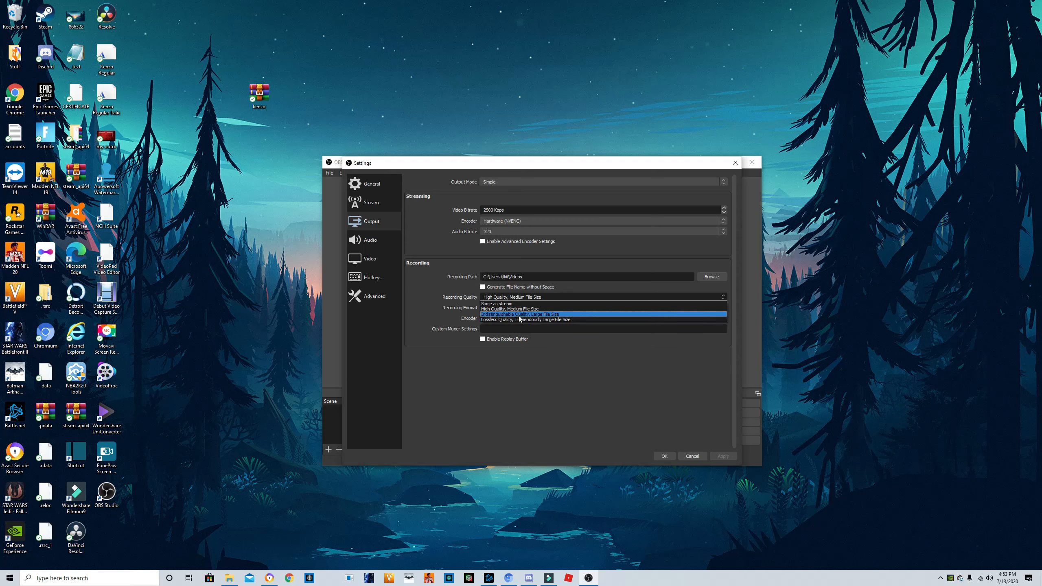
pyautogui.click(499, 309)
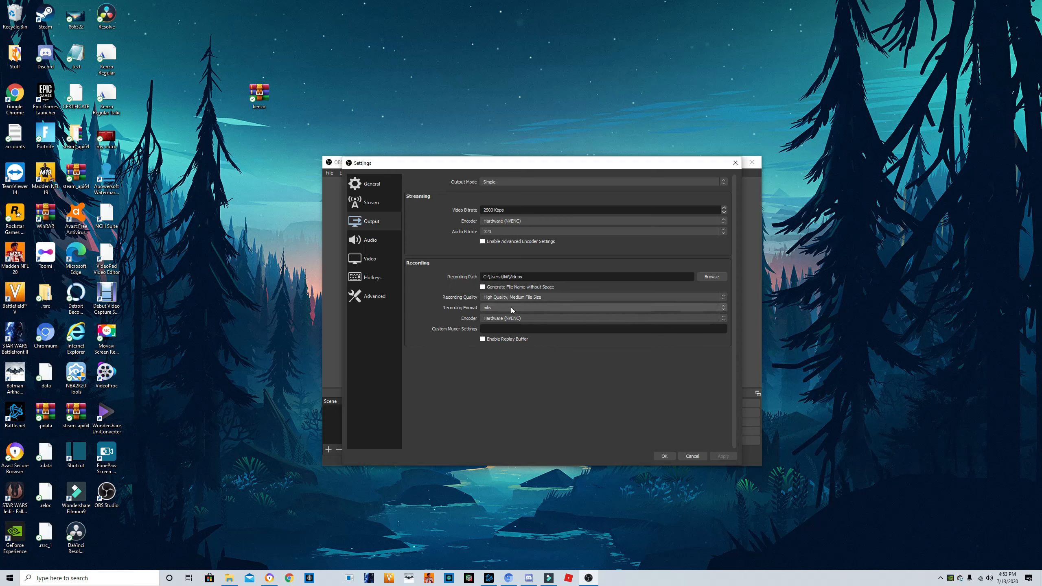
# Examine the available recording formats in the output settings without choosing a different one
pyautogui.click(485, 307)
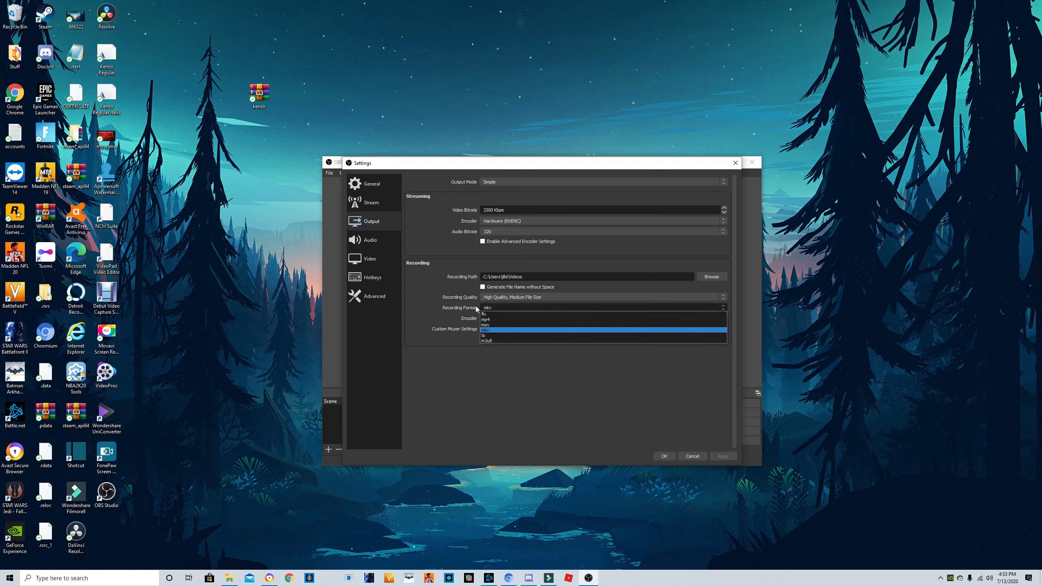
pyautogui.click(476, 308)
pyautogui.click(515, 305)
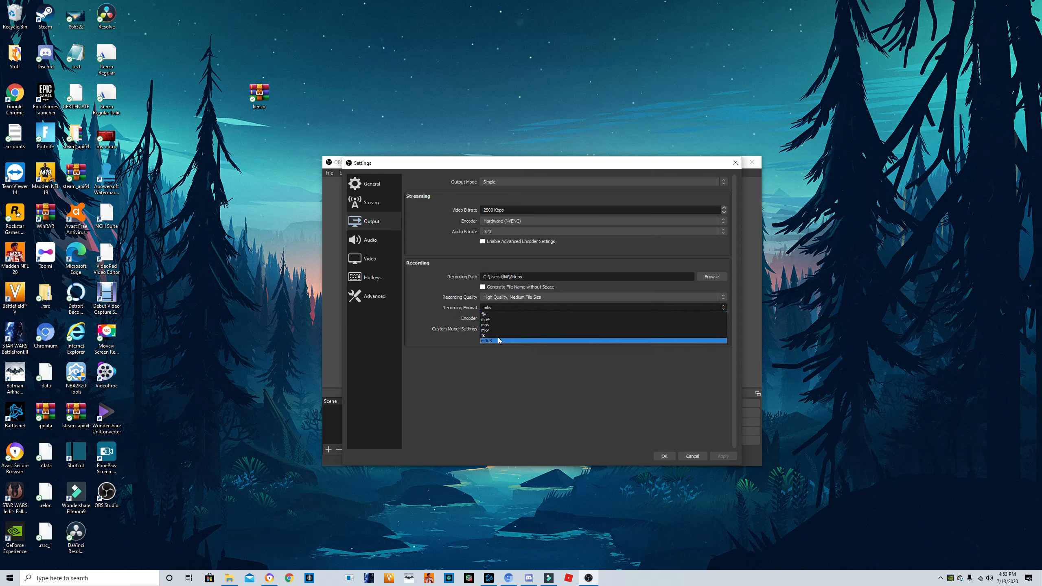
pyautogui.click(439, 323)
pyautogui.click(488, 307)
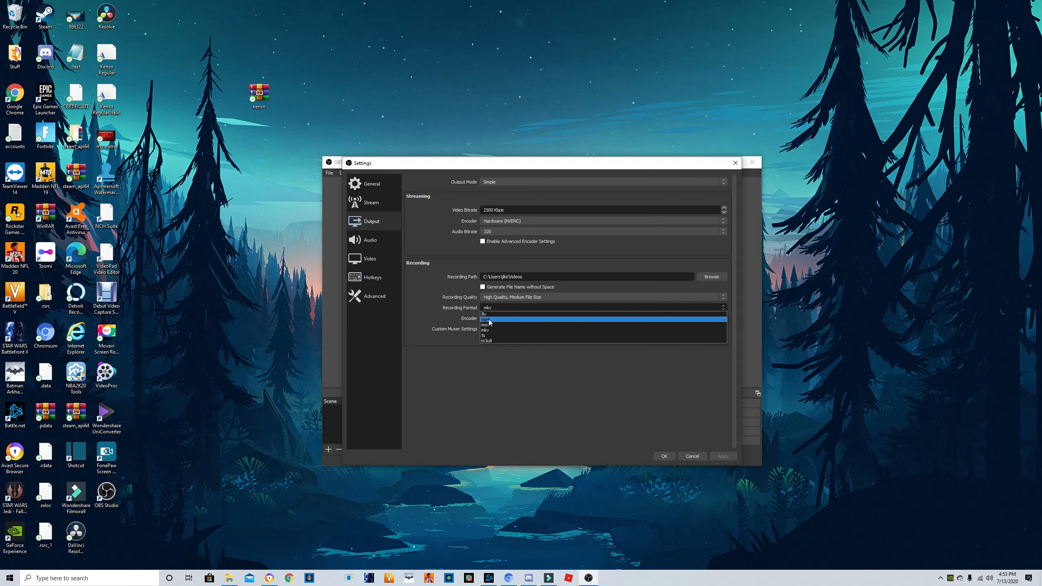
pyautogui.click(433, 311)
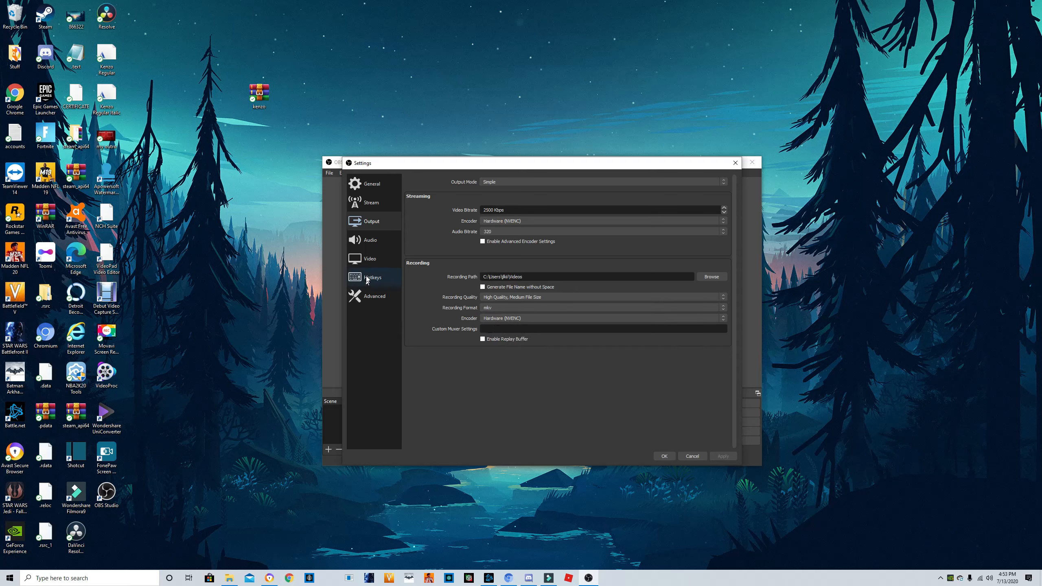
# Examine the sample rate choices in the audio settings, leaving 48 kHz in place
pyautogui.click(370, 241)
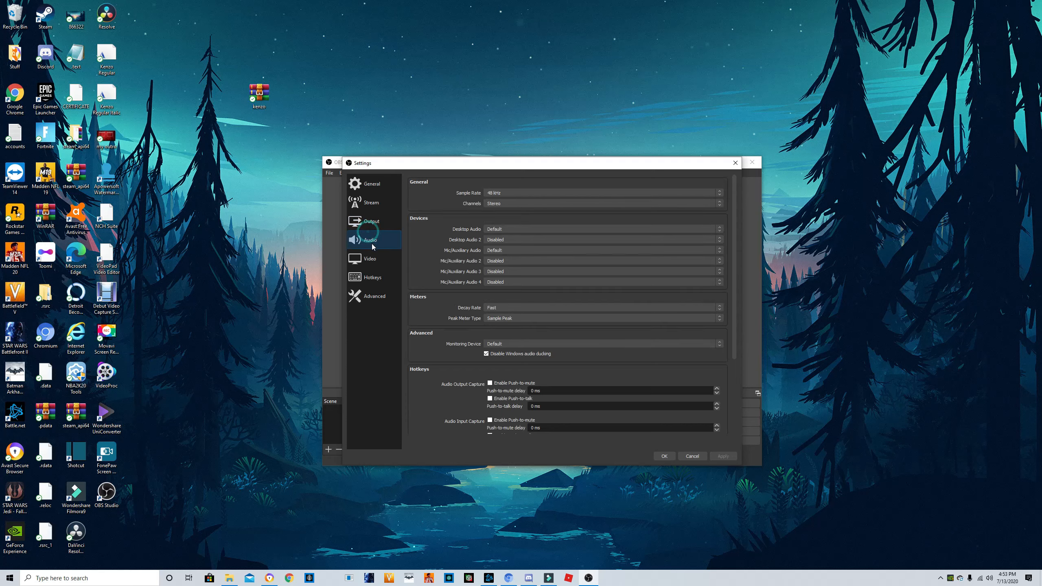
pyautogui.click(510, 195)
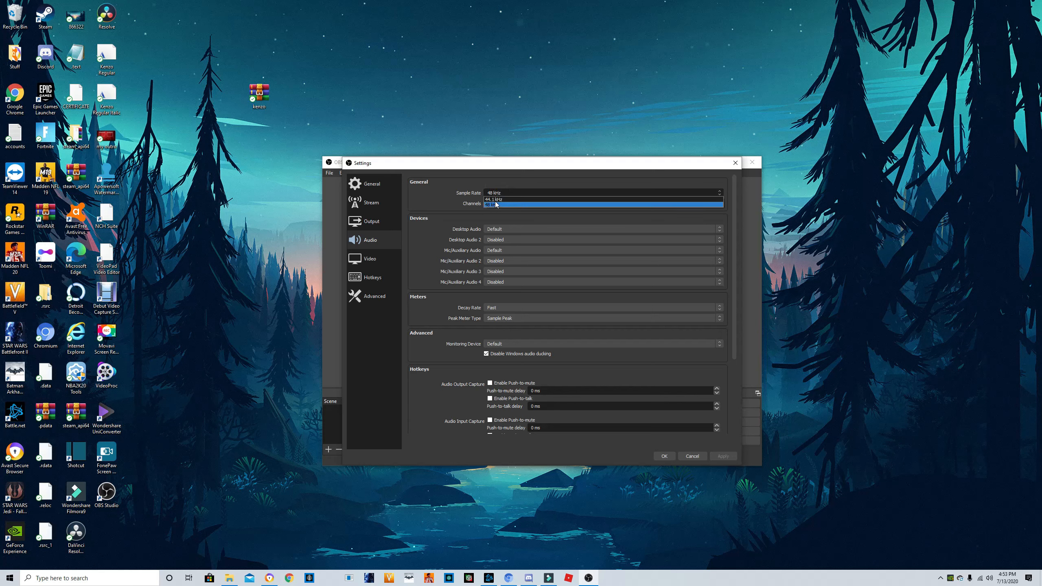
pyautogui.click(503, 194)
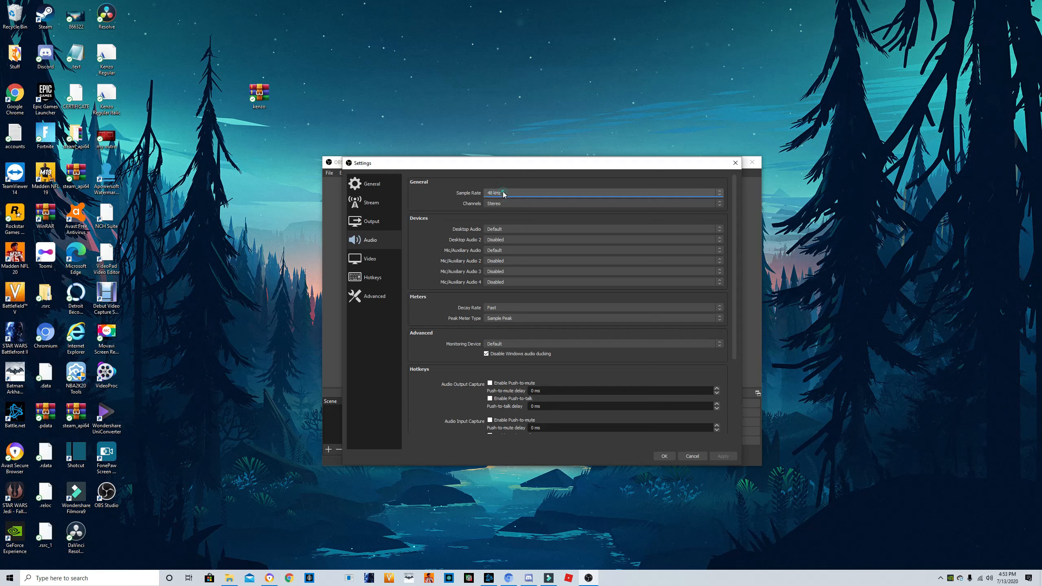
pyautogui.click(504, 194)
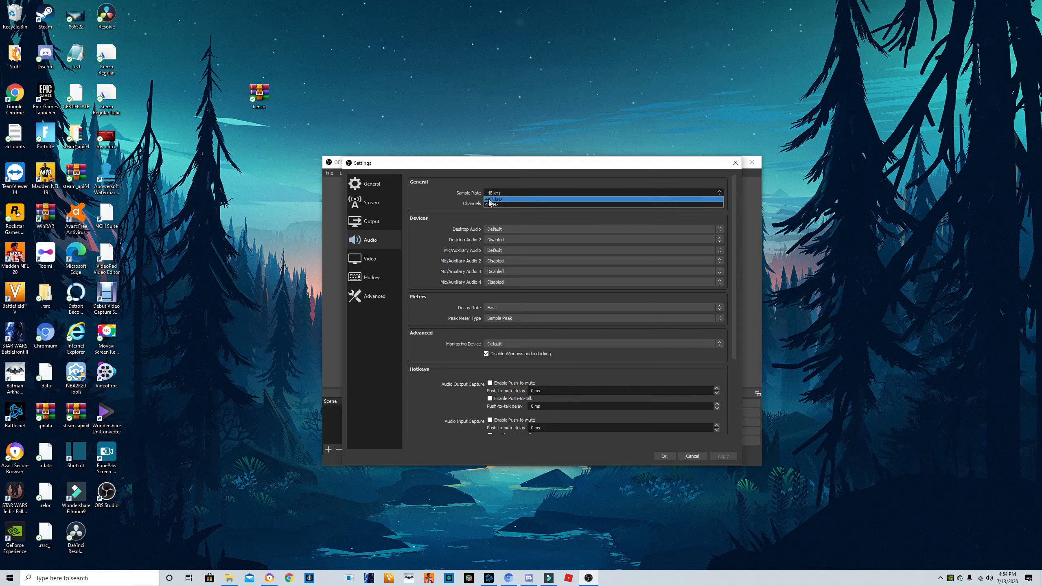
pyautogui.click(447, 200)
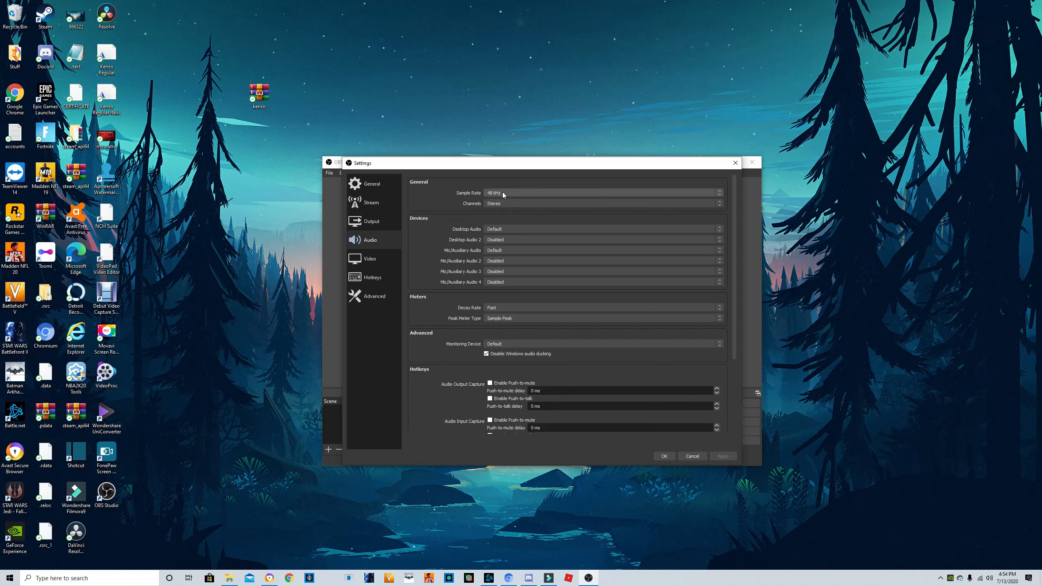
# Choose Stereo for the audio channels and review the push-to-mute and push-to-talk options
pyautogui.click(501, 203)
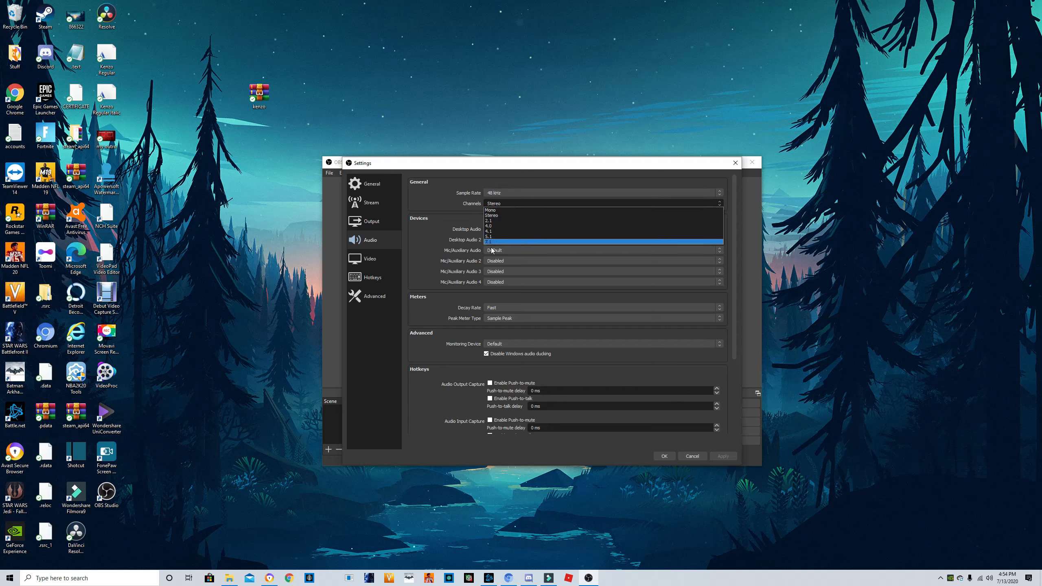
pyautogui.click(502, 215)
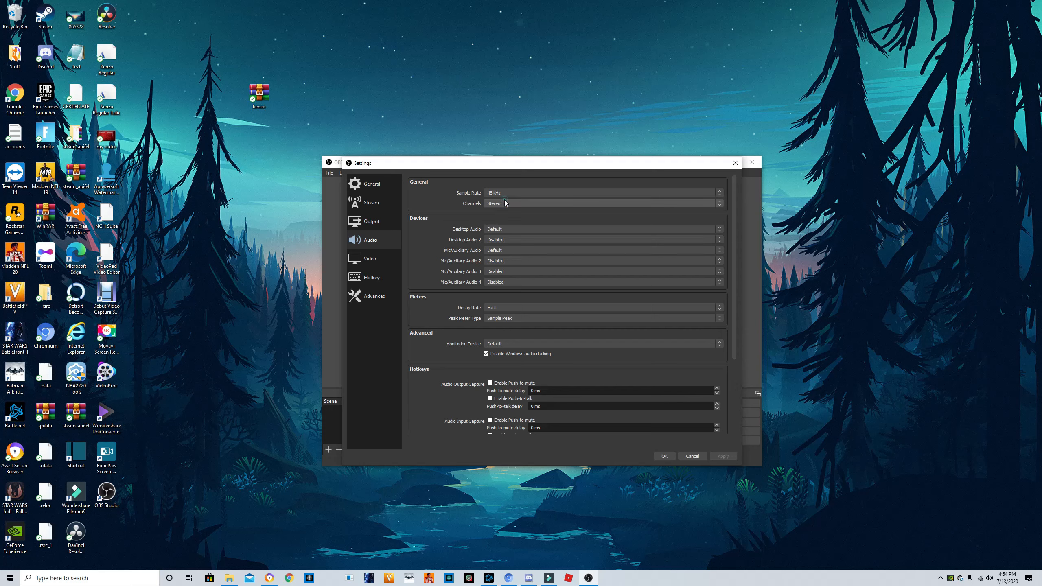
pyautogui.click(505, 203)
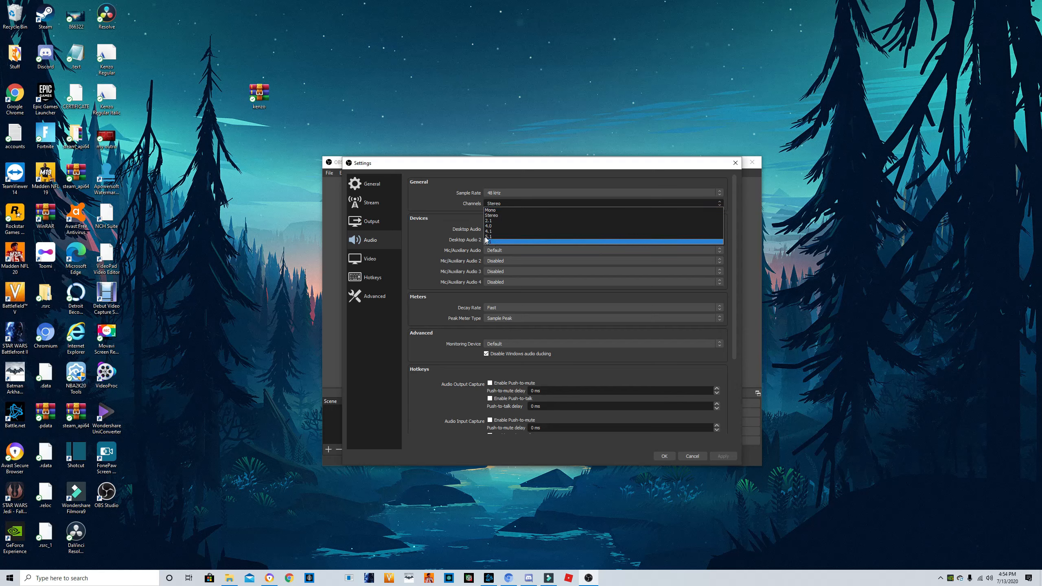
pyautogui.click(489, 215)
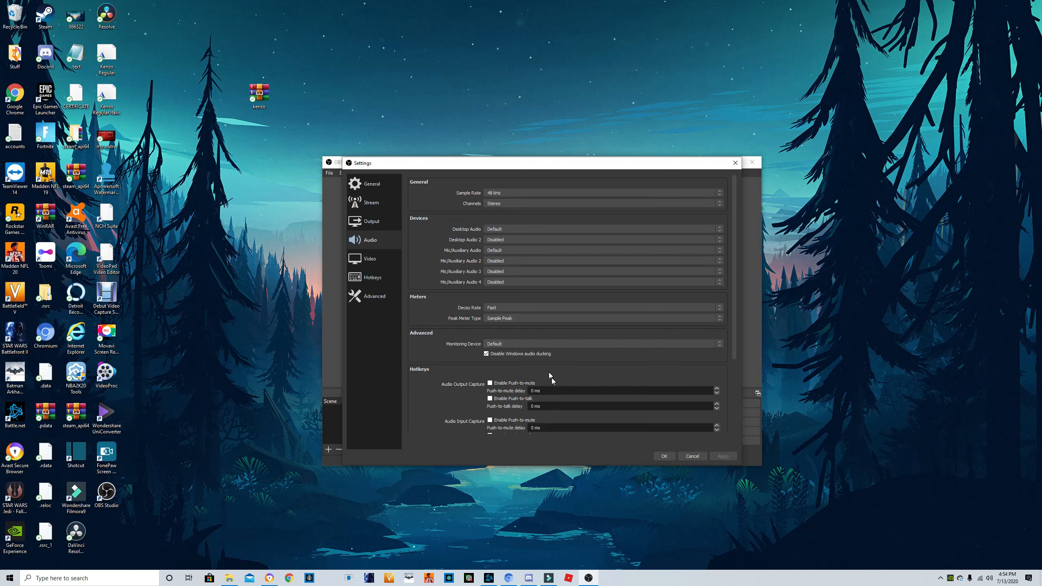
pyautogui.scroll(-3, 479, 332)
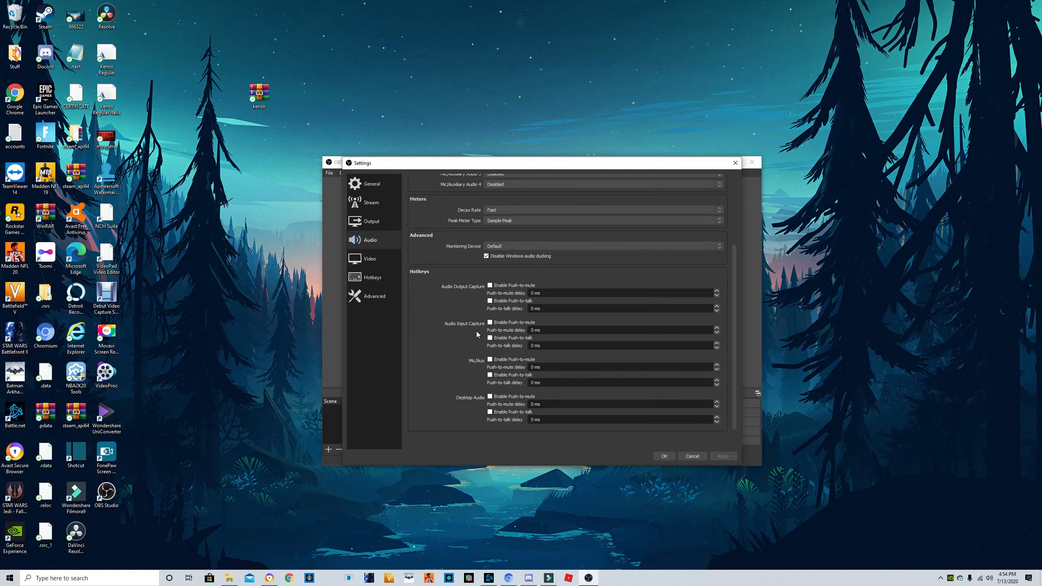
# Open the video settings, move the settings window clear of the main window, and set the output (scaled) resolution to 2560x1440
pyautogui.click(353, 252)
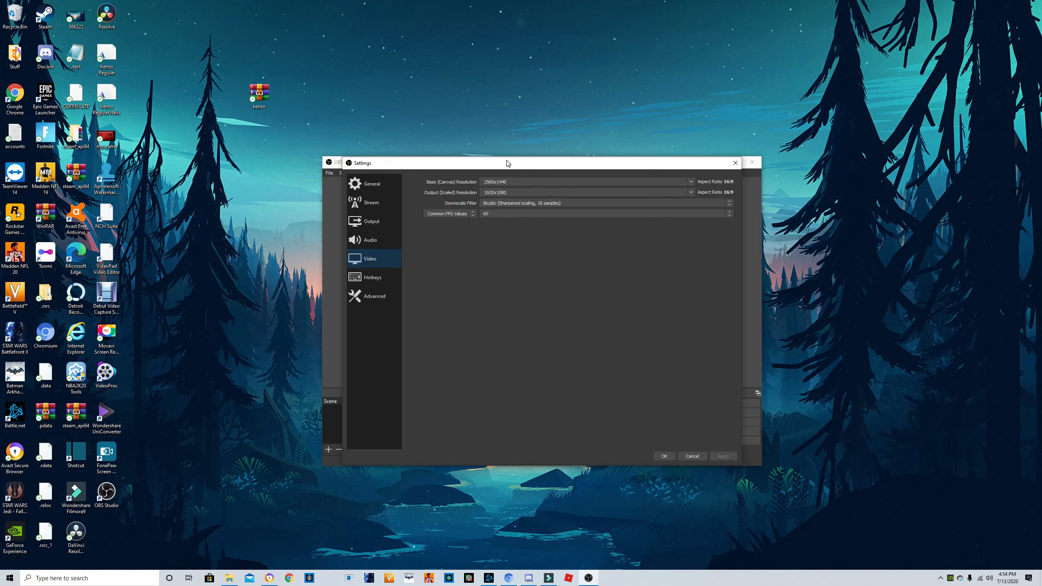
pyautogui.moveTo(509, 164); pyautogui.dragTo(780, 187)
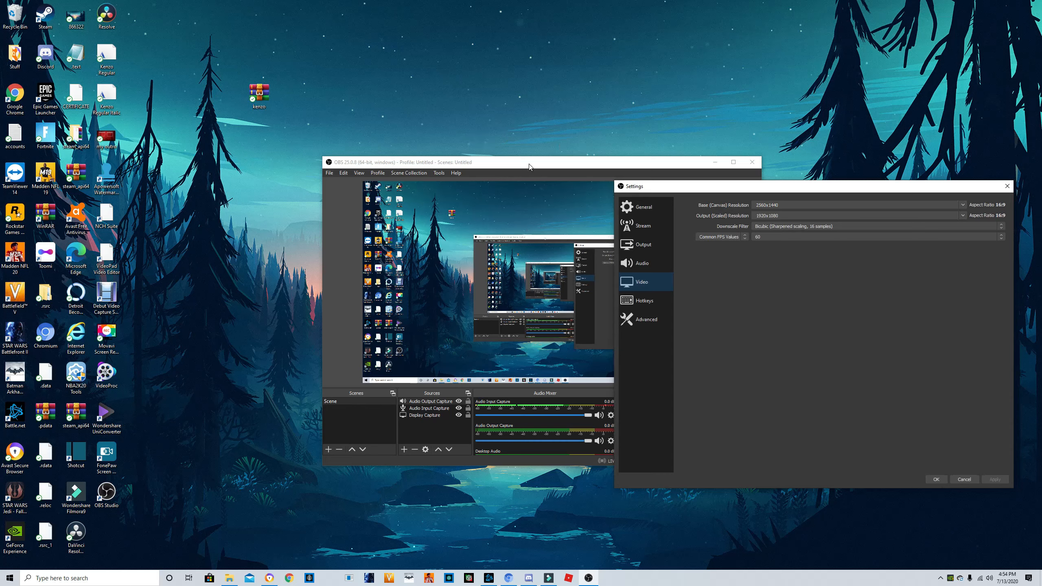
pyautogui.click(516, 163)
pyautogui.click(553, 159)
pyautogui.click(782, 215)
pyautogui.press('BackSpace')
pyautogui.press('BackSpace')
pyautogui.press('BackSpace')
pyautogui.press('BackSpace')
pyautogui.press('BackSpace')
pyautogui.press('BackSpace')
pyautogui.press('BackSpace')
pyautogui.press('BackSpace')
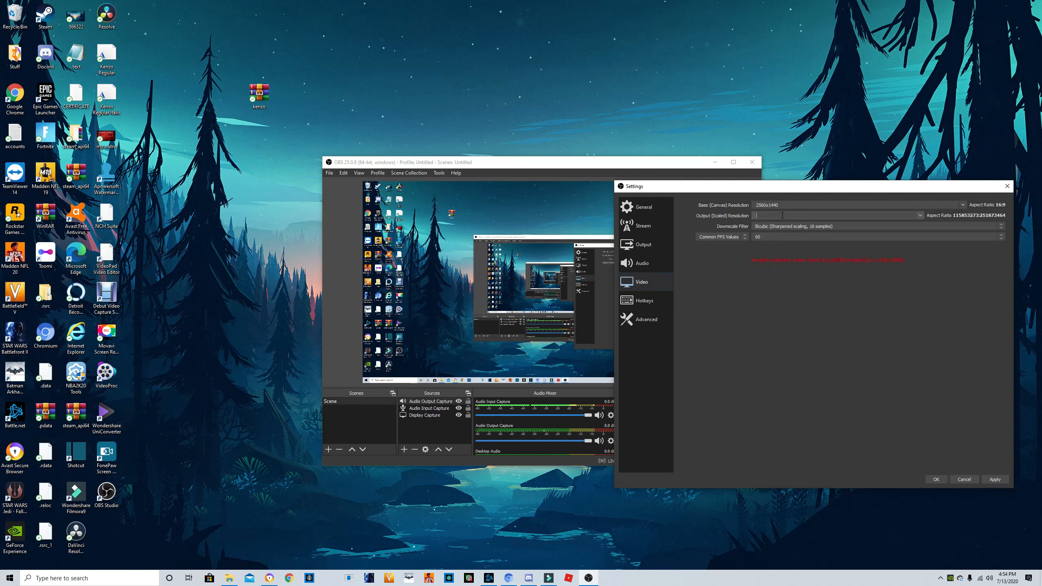
pyautogui.write('2560x1440')
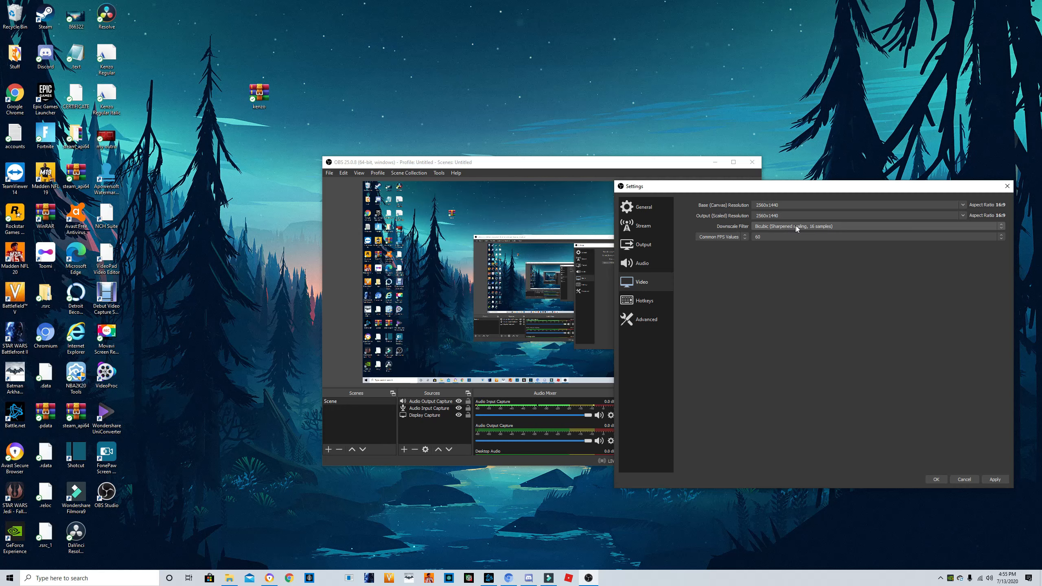
# Go over the video resolution and downscale filter fields, and choose 60 as the common FPS value
pyautogui.click(797, 226)
pyautogui.click(796, 213)
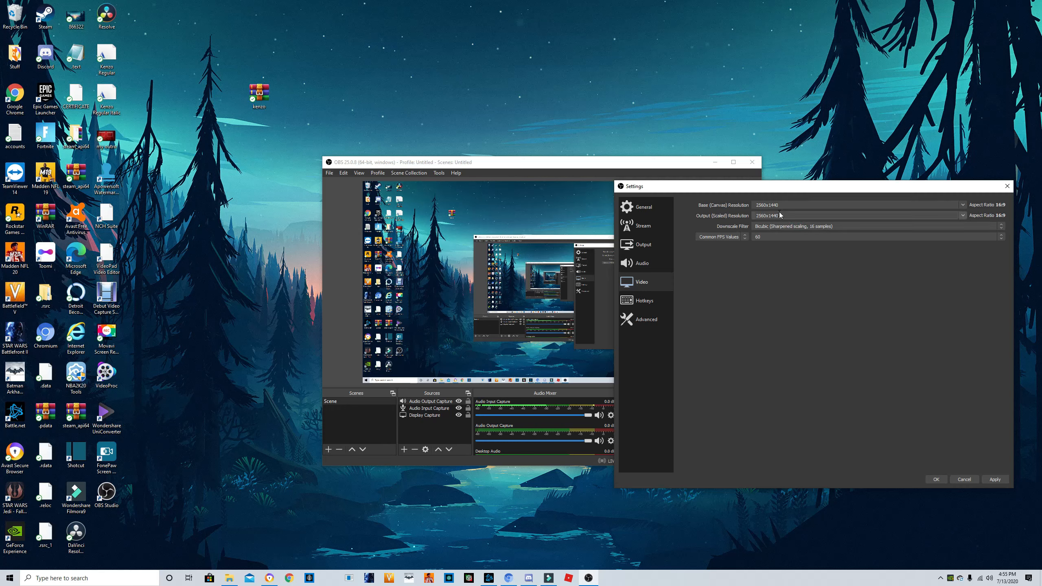
pyautogui.click(782, 213)
pyautogui.click(783, 207)
pyautogui.click(781, 216)
pyautogui.click(556, 159)
pyautogui.click(513, 160)
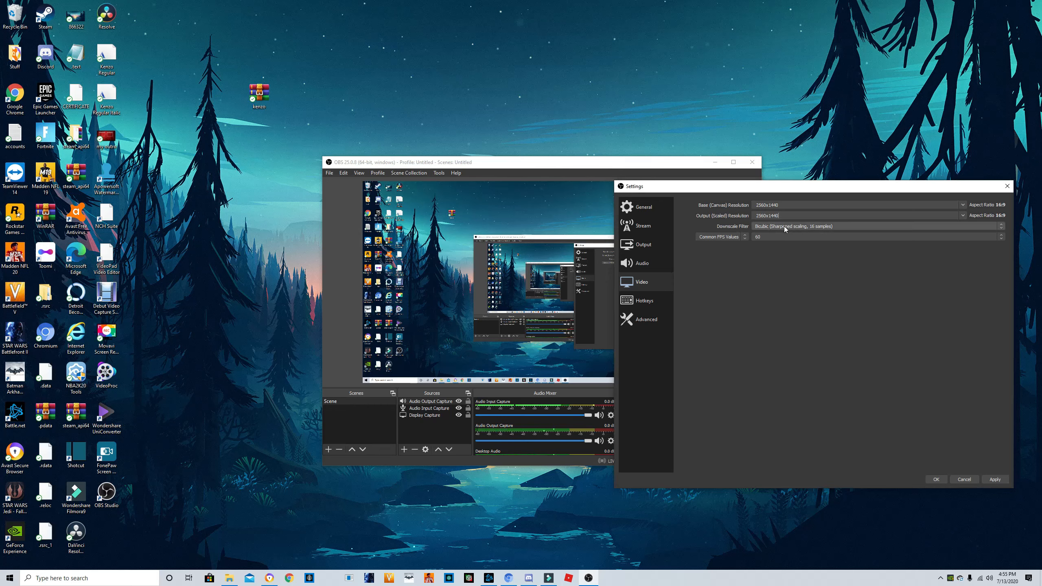
pyautogui.click(772, 236)
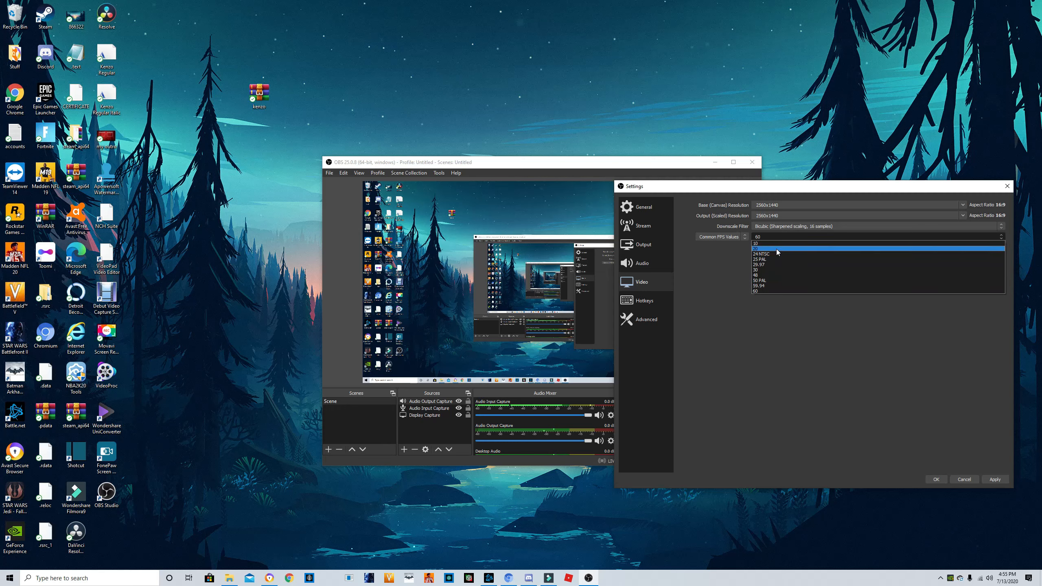
pyautogui.click(758, 290)
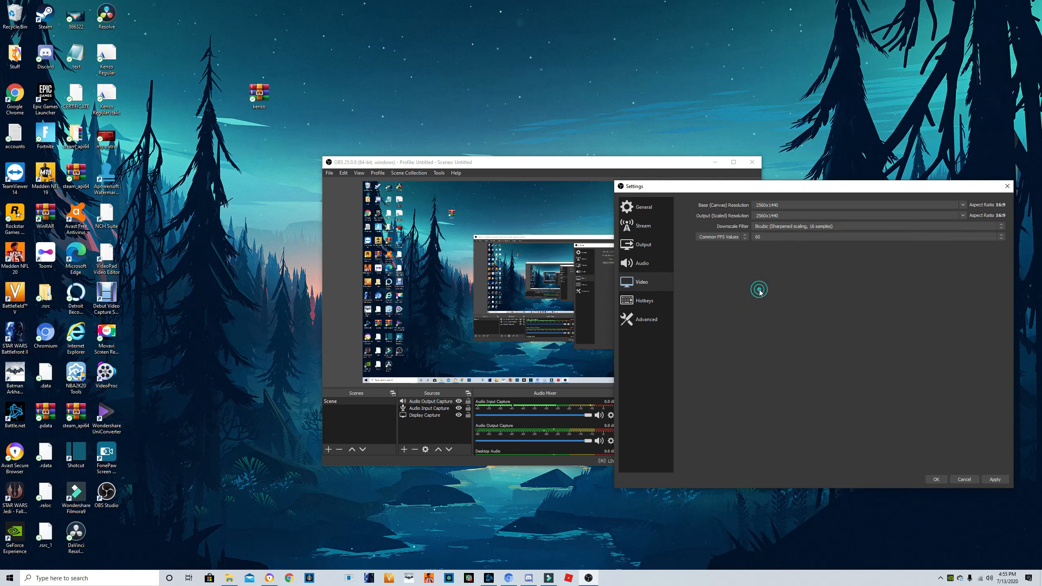
# Look through the hotkey assignments and the advanced settings
pyautogui.click(639, 302)
pyautogui.click(638, 320)
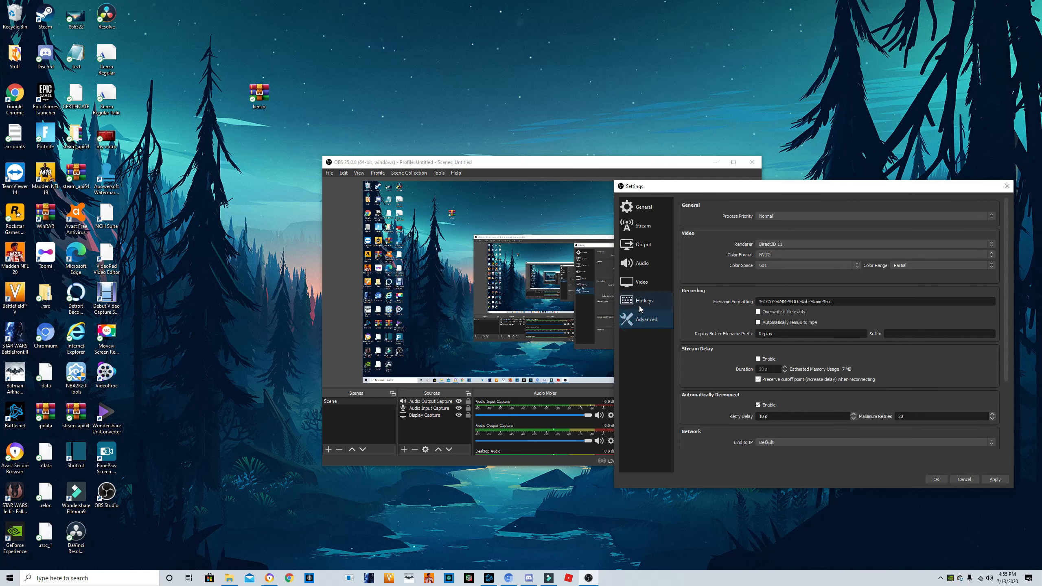
pyautogui.click(642, 300)
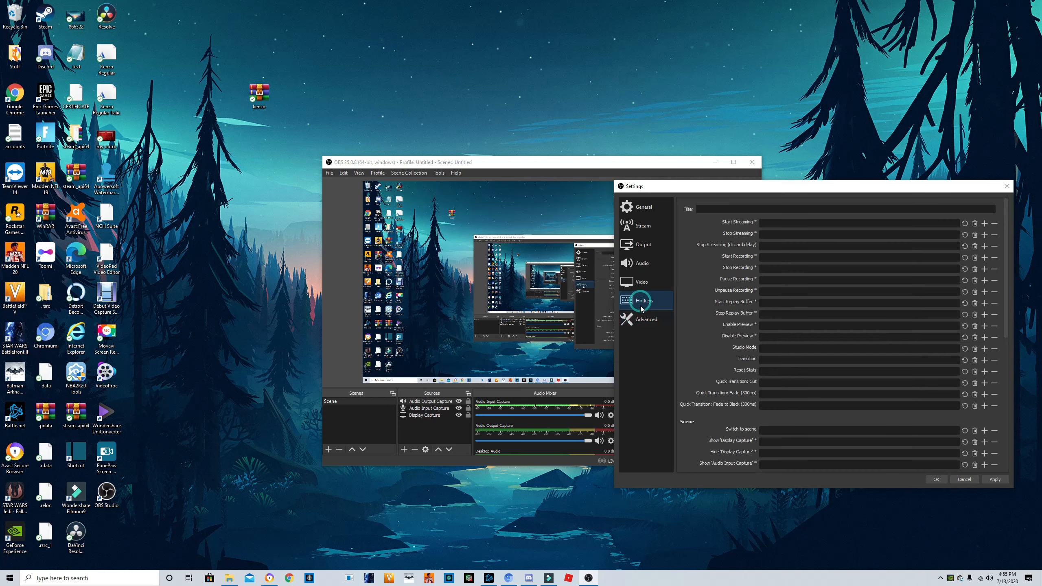
pyautogui.scroll(-8, 790, 274)
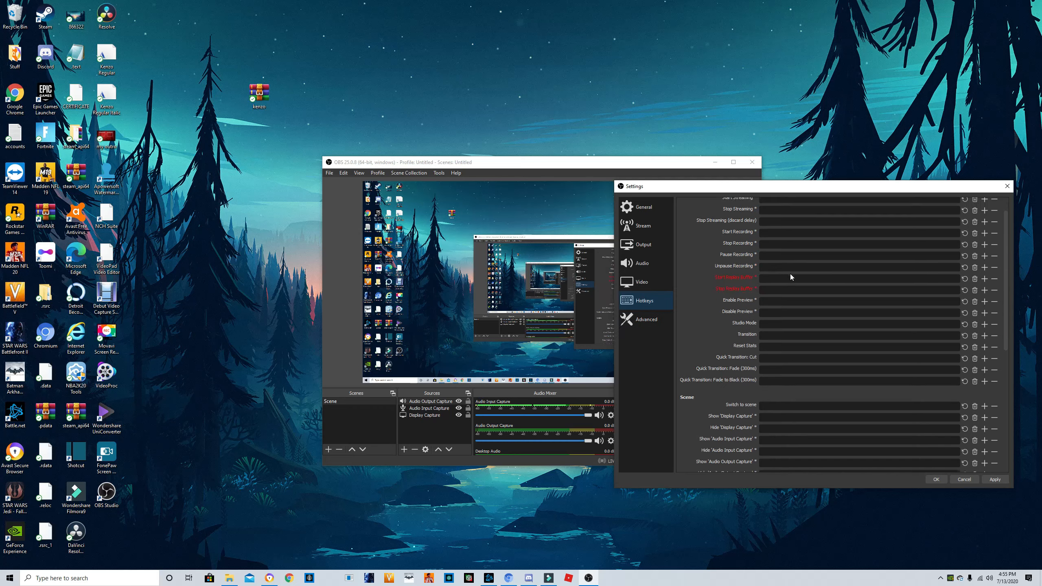
pyautogui.click(657, 321)
pyautogui.scroll(-3, 786, 255)
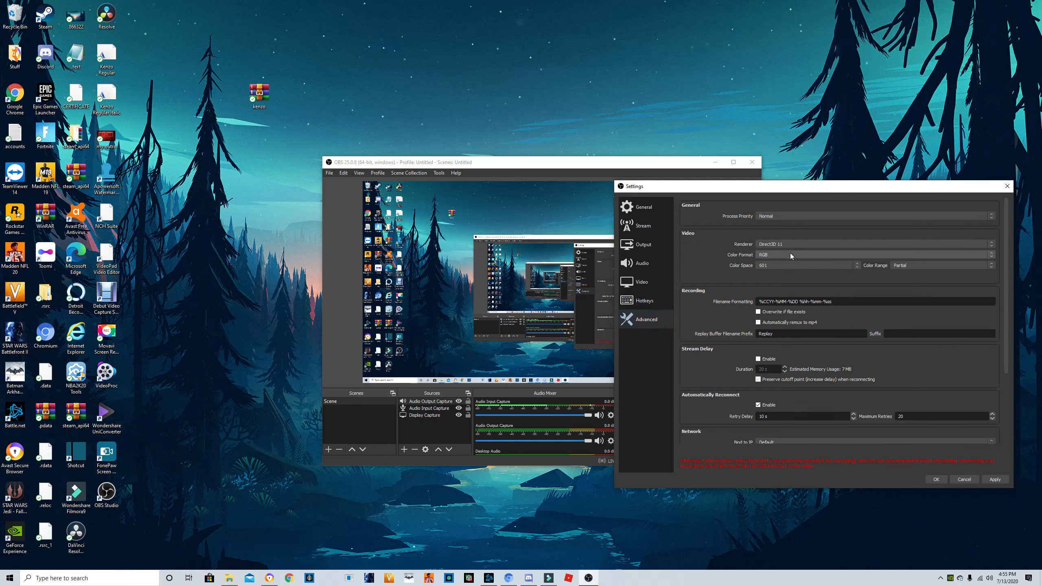
pyautogui.scroll(2, 790, 254)
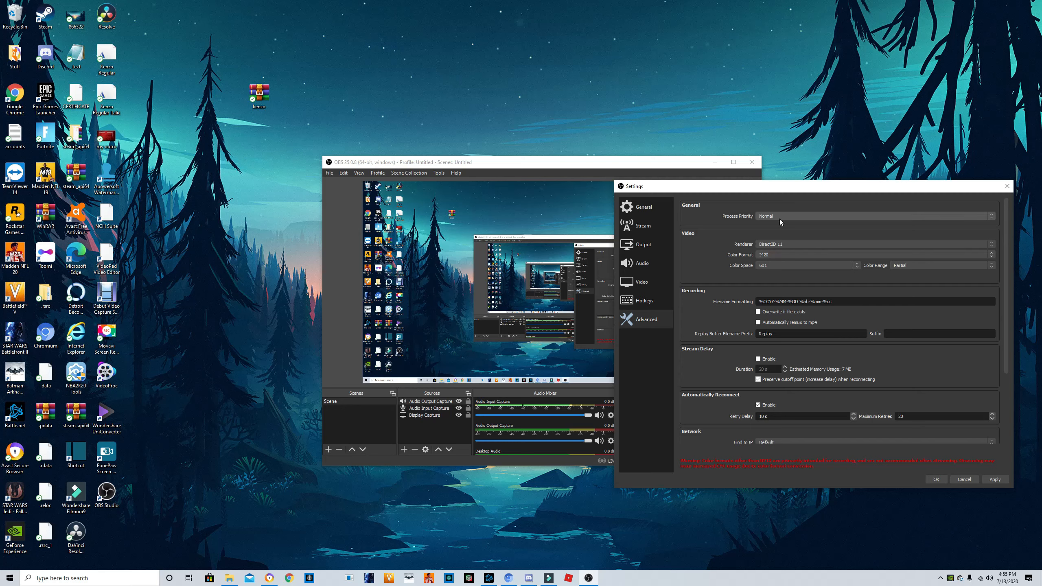
# Examine the process priority choices in the advanced settings and close the settings, discarding the pending changes
pyautogui.click(763, 216)
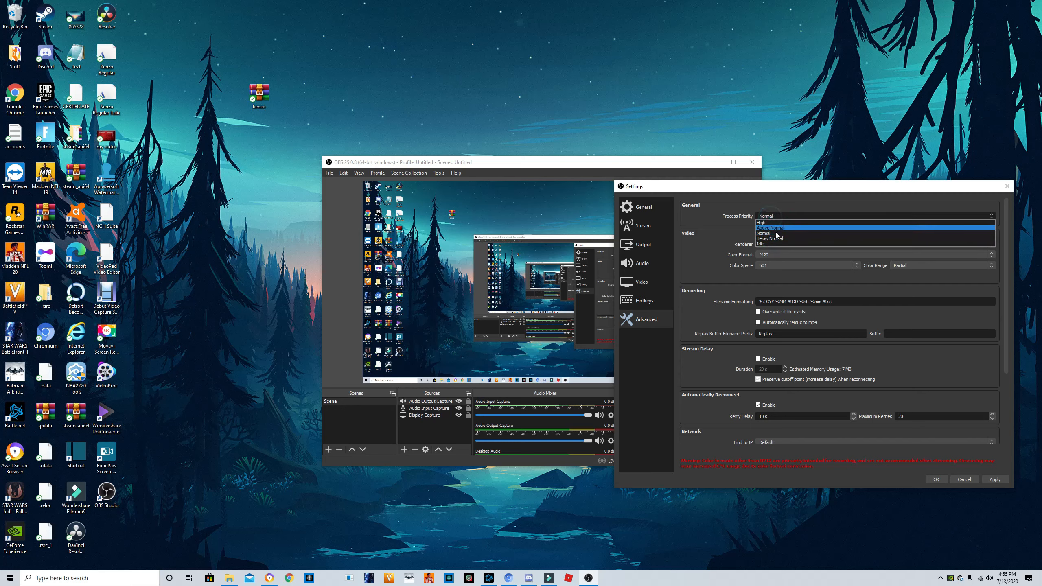
pyautogui.click(769, 216)
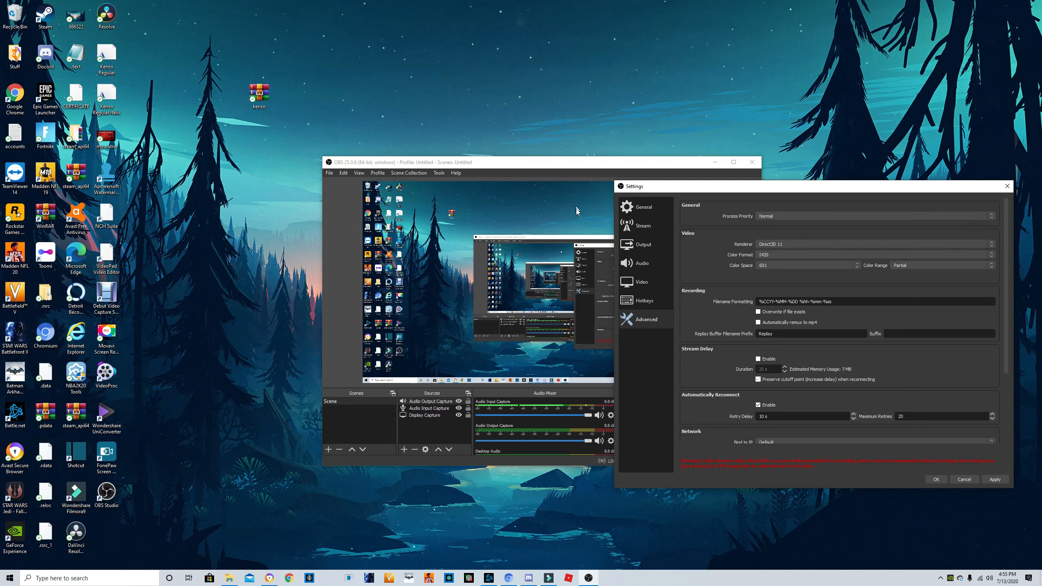
pyautogui.click(778, 216)
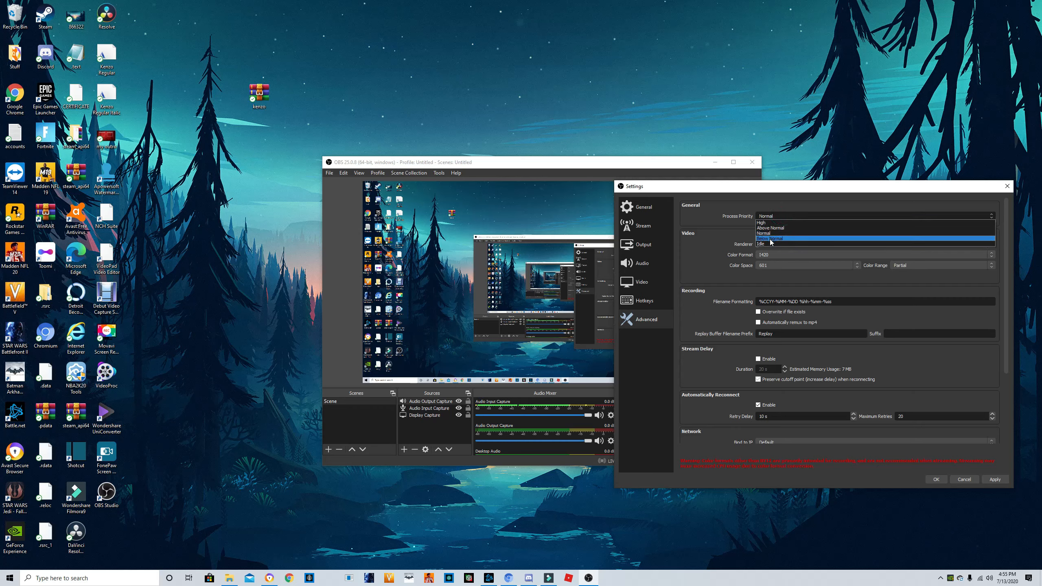
pyautogui.click(959, 478)
pyautogui.click(962, 481)
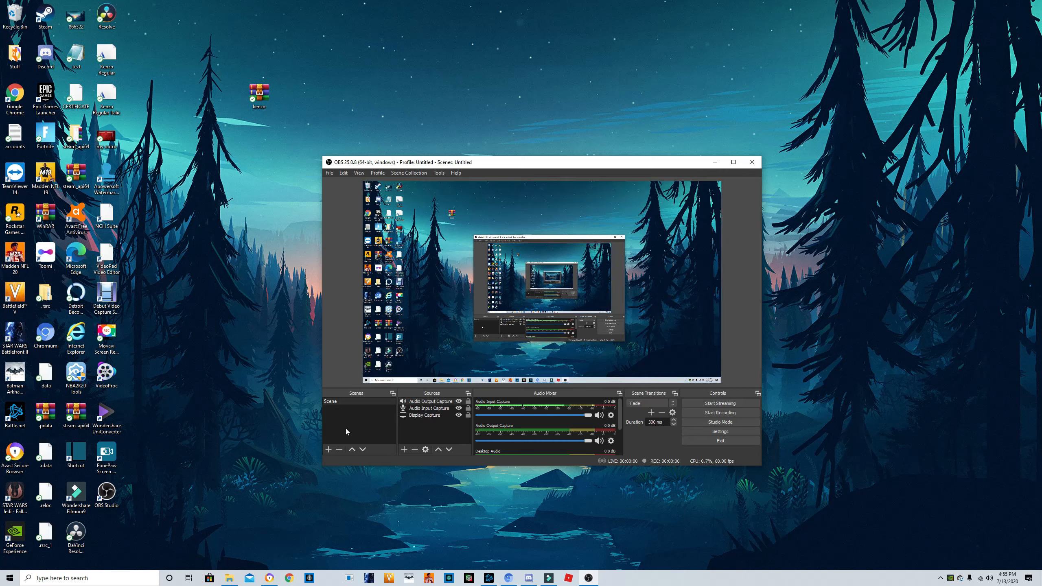
# Turn on Studio Mode to view its preview and program layout, and turn it off again
pyautogui.click(742, 422)
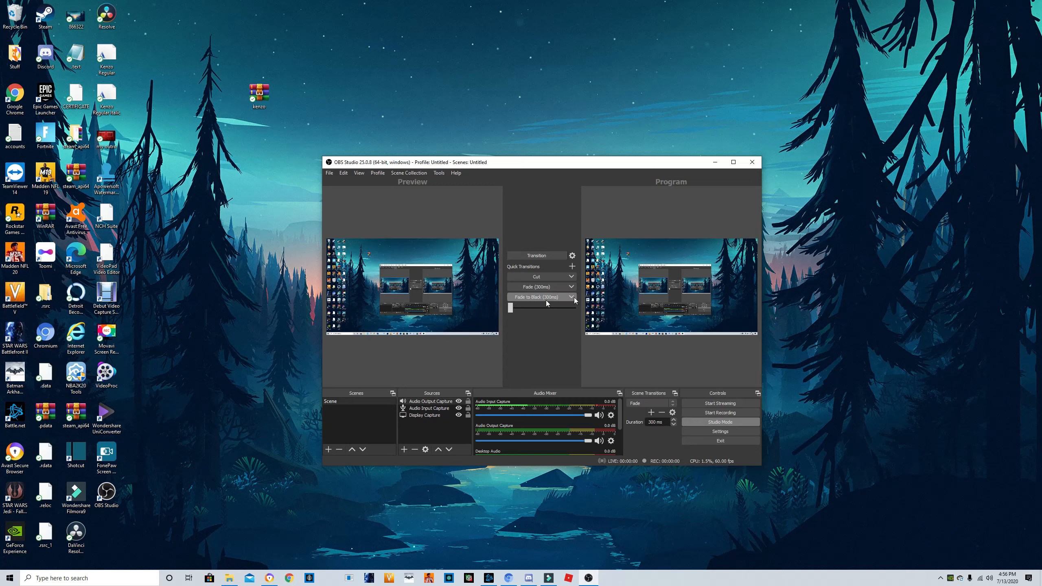
pyautogui.click(721, 422)
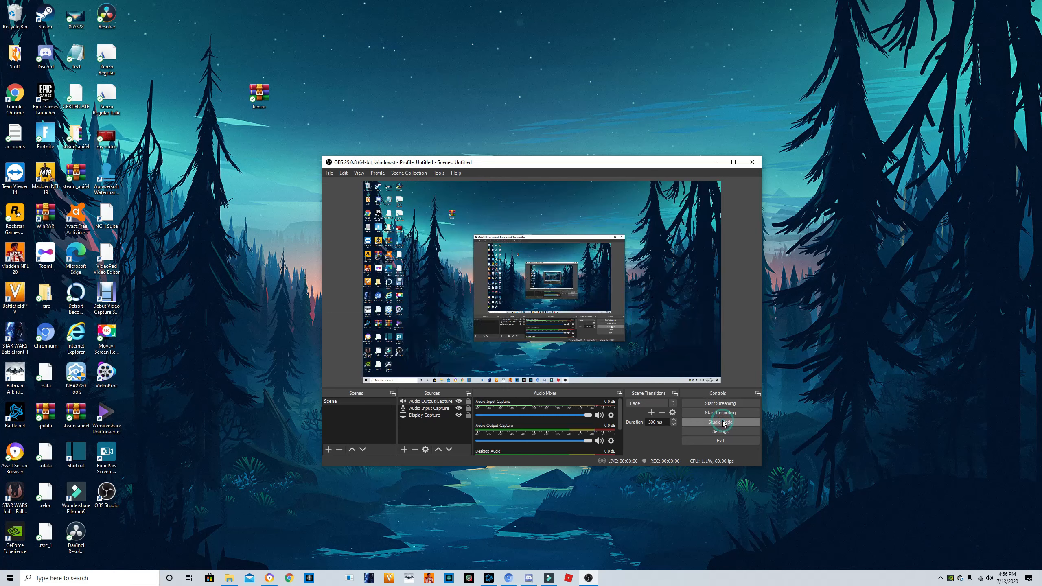